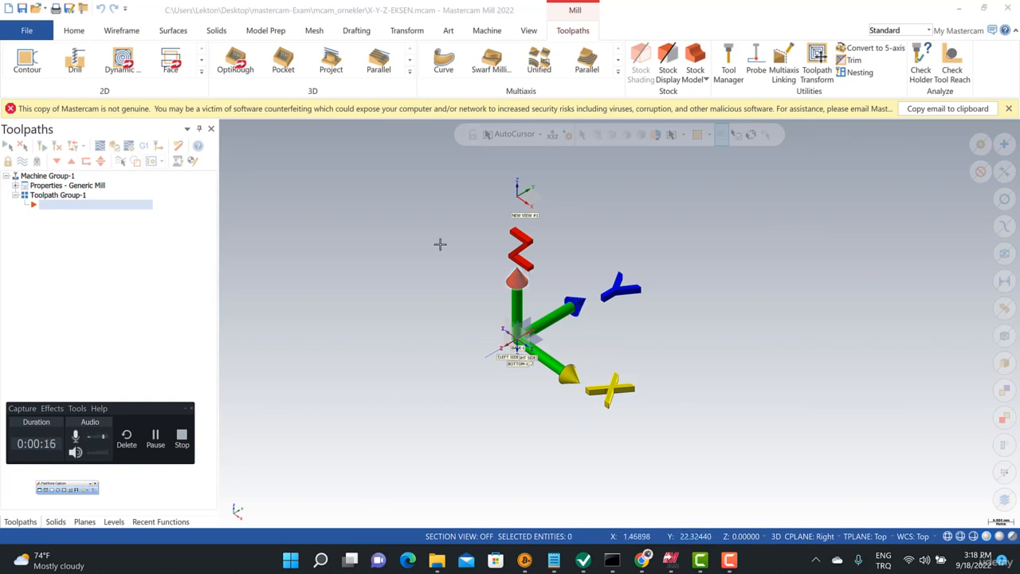
# Step: View the axis model in isometric, look at it from the WCS top, and return to isometric
pyautogui.rightClick(324, 217)
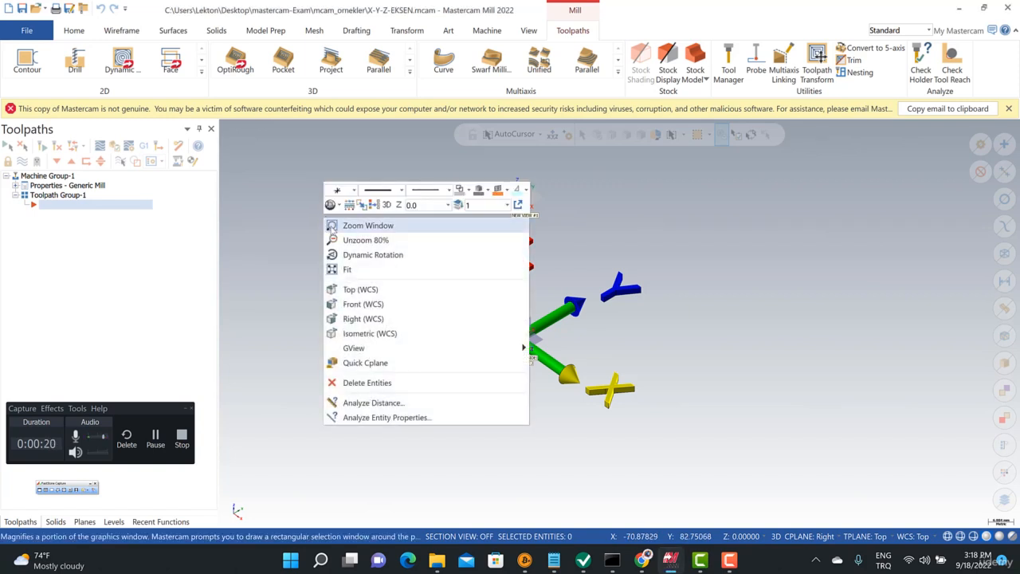
pyautogui.click(375, 338)
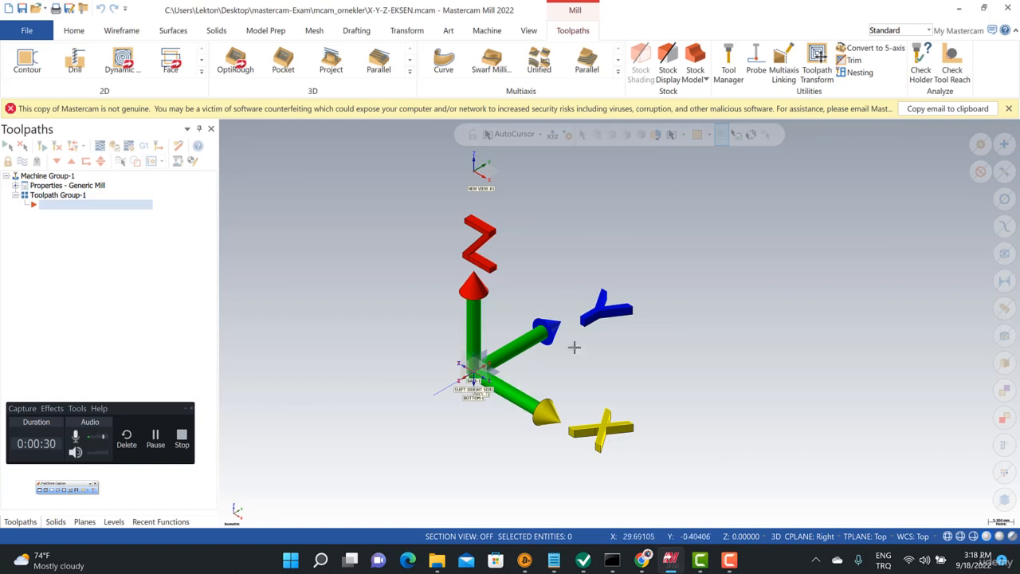
pyautogui.rightClick(335, 258)
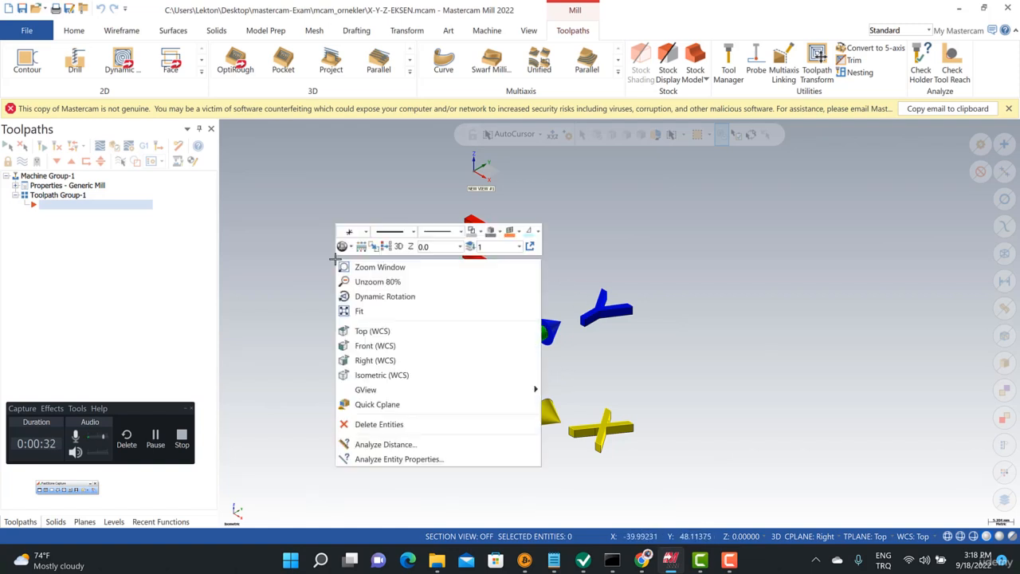
pyautogui.click(372, 330)
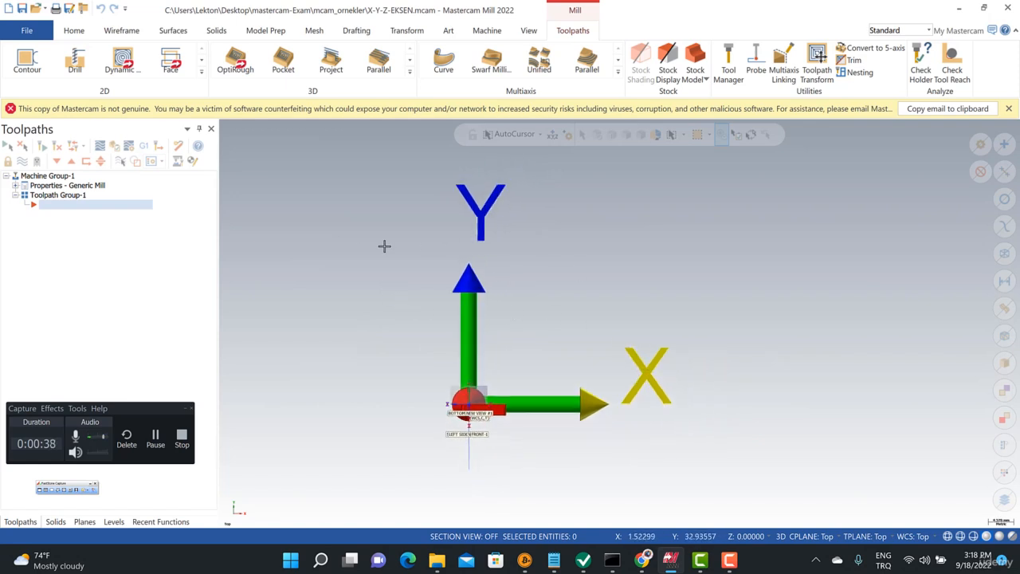
pyautogui.rightClick(342, 240)
pyautogui.click(380, 357)
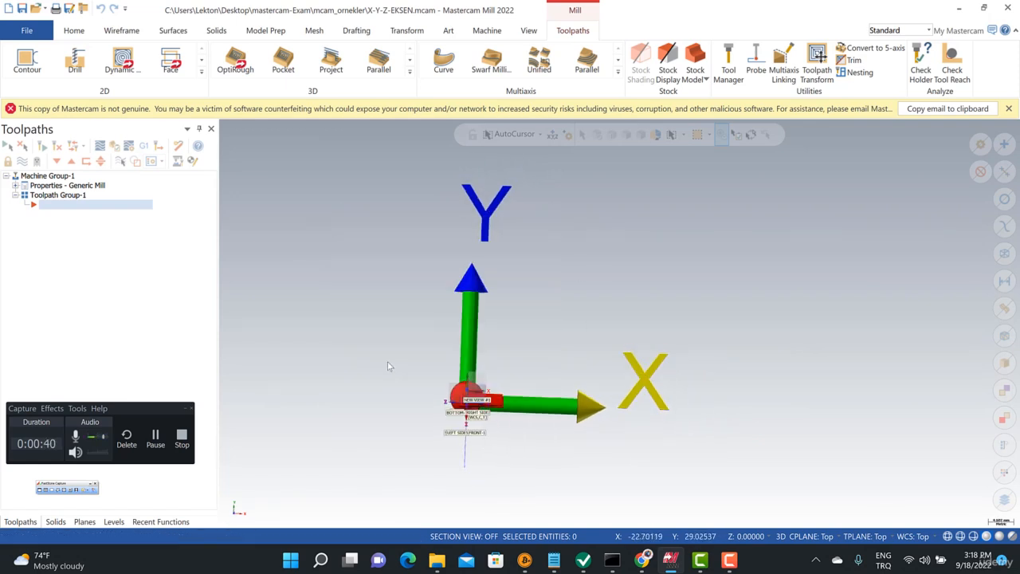
# Step: Look at the X and Z axes from the WCS front view and return to the isometric view
pyautogui.rightClick(334, 236)
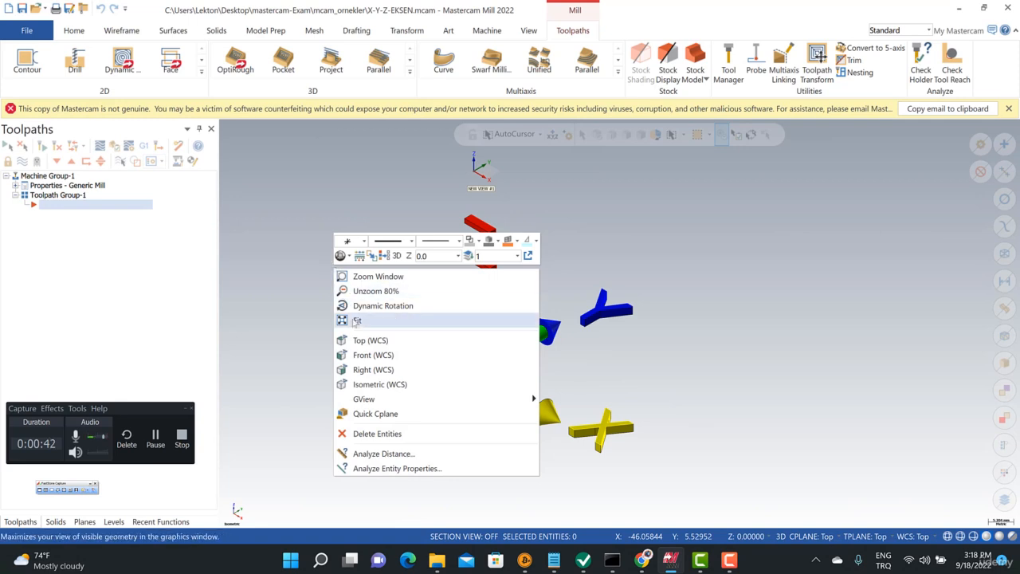
pyautogui.click(367, 356)
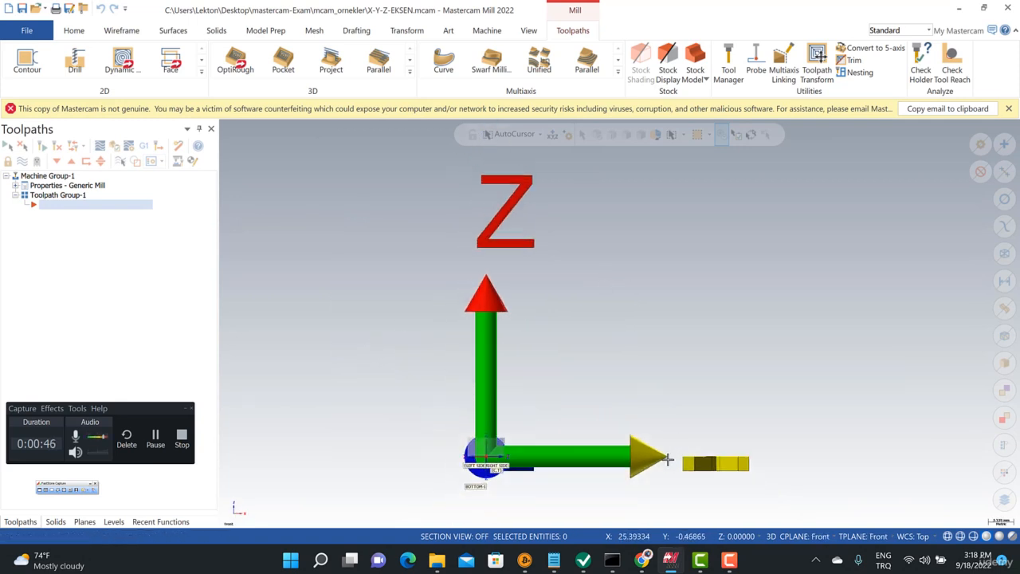
pyautogui.scroll(-2, 504, 307)
pyautogui.scroll(-3, 504, 308)
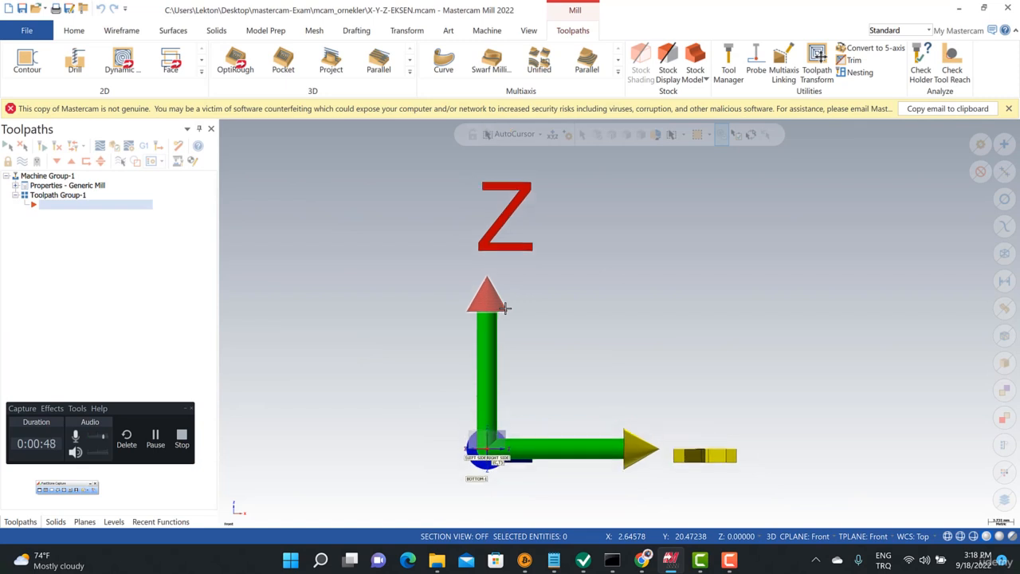
pyautogui.scroll(-1, 504, 308)
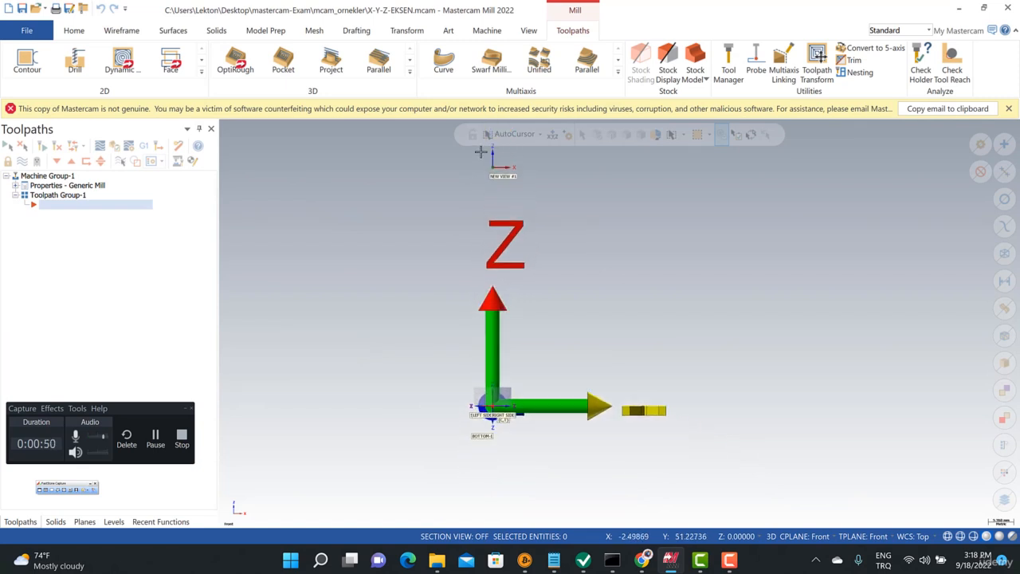
pyautogui.rightClick(368, 212)
pyautogui.click(399, 332)
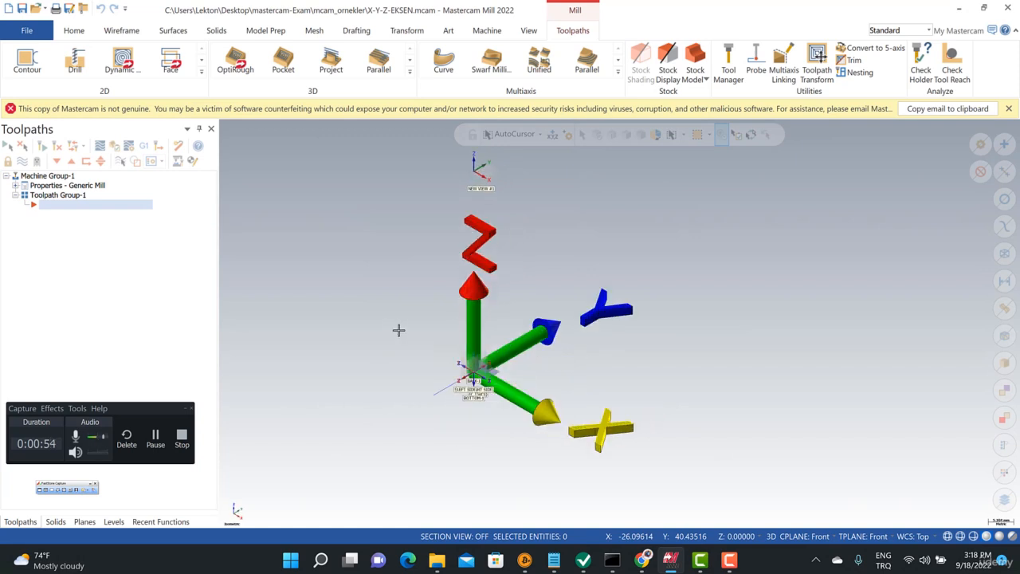
# Step: Look at the Y and Z axes from the WCS right view and return to the isometric view
pyautogui.rightClick(348, 278)
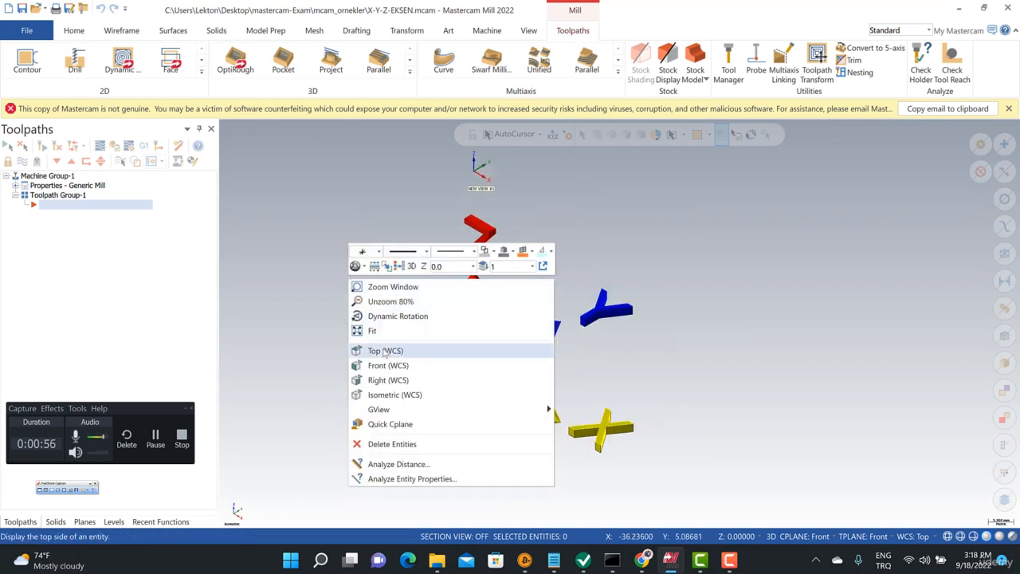
pyautogui.click(390, 380)
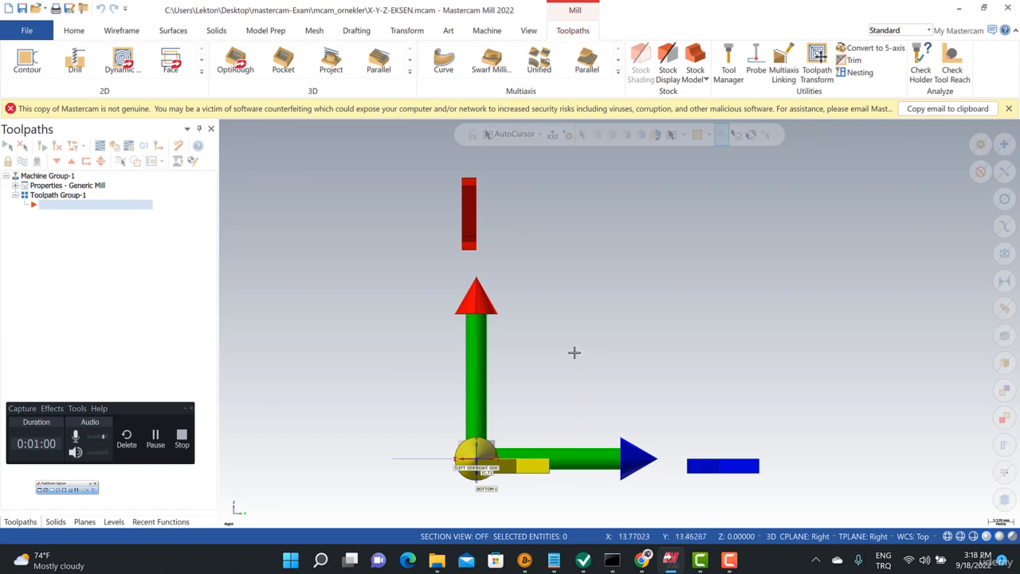
pyautogui.scroll(-1, 562, 307)
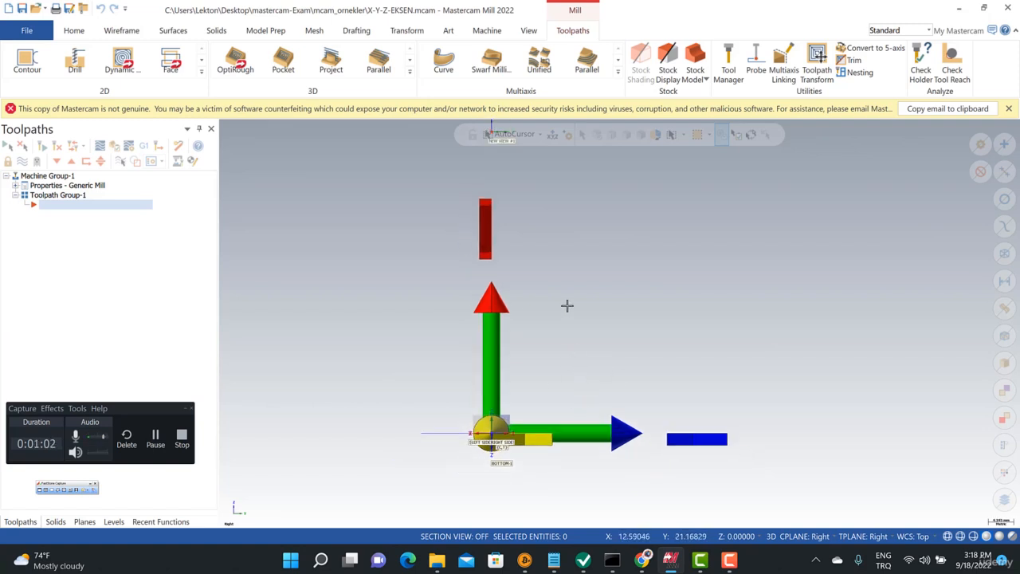
pyautogui.rightClick(351, 278)
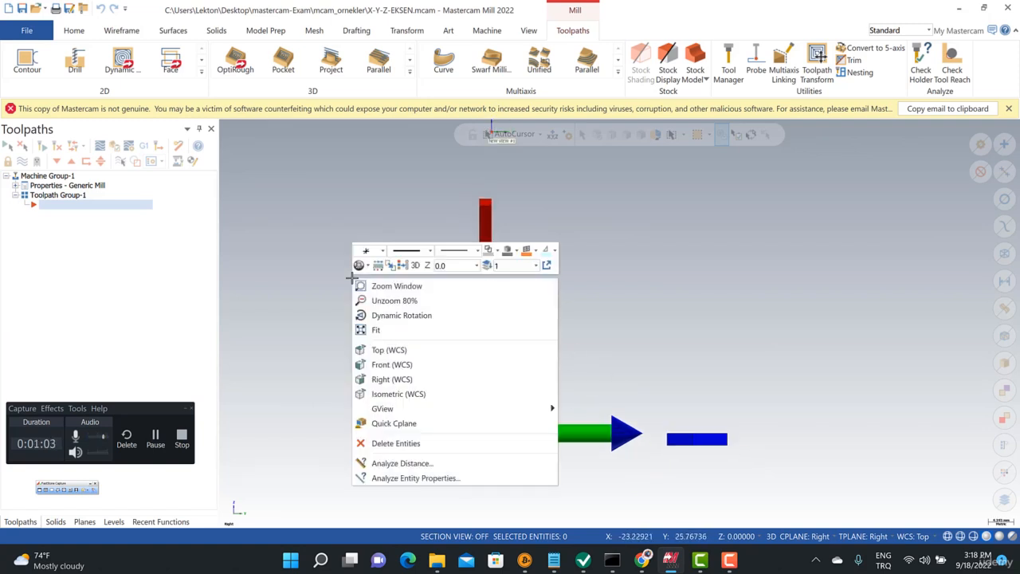
pyautogui.click(390, 394)
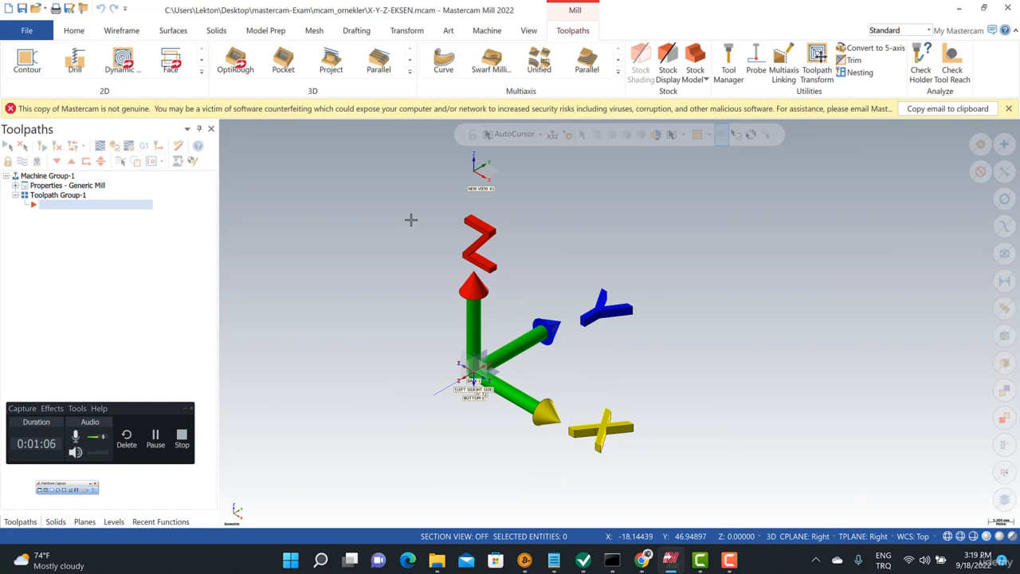
# Step: Switch the construction mode from 3D to 2D
pyautogui.click(770, 537)
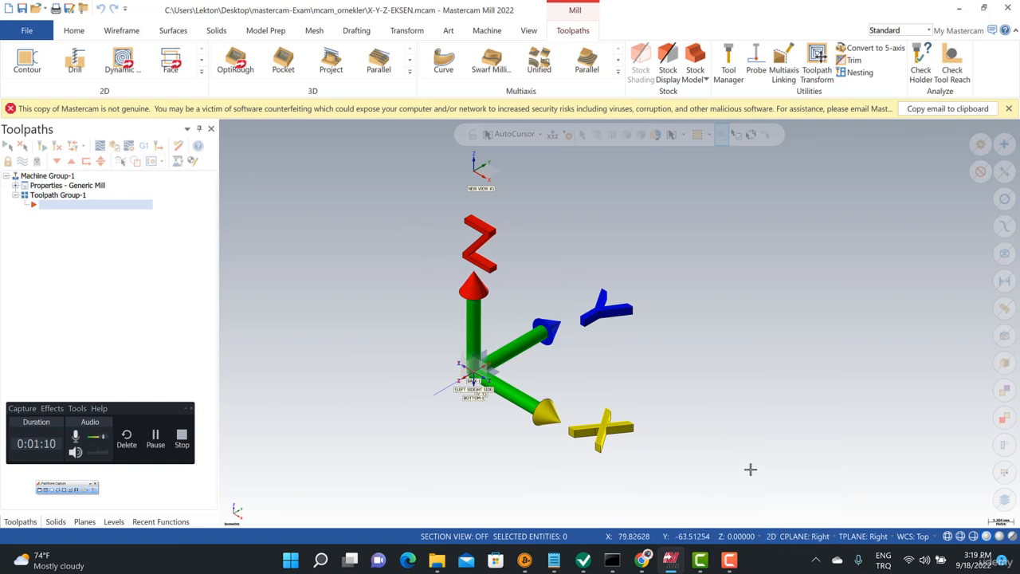
pyautogui.click(771, 537)
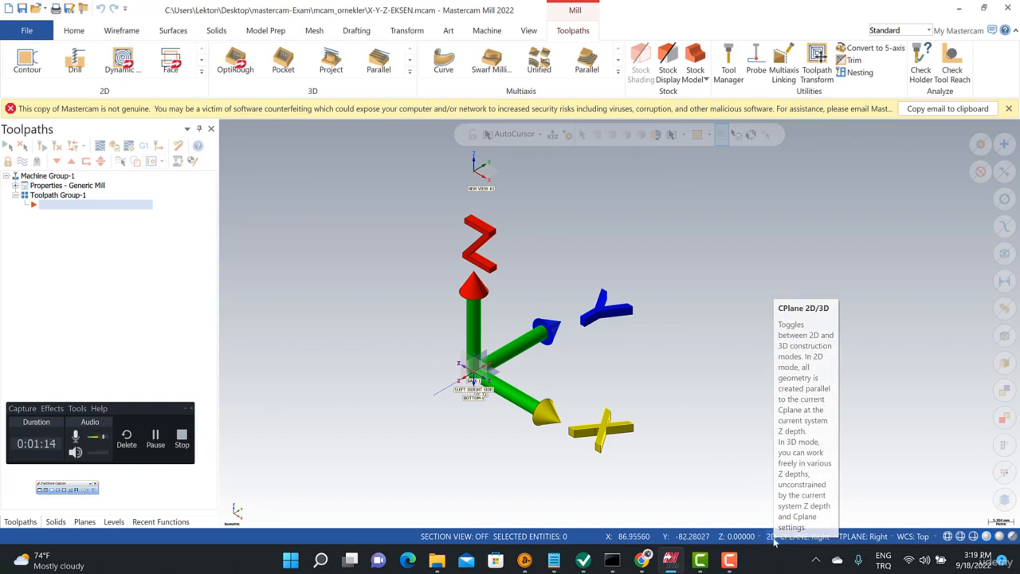
pyautogui.click(772, 539)
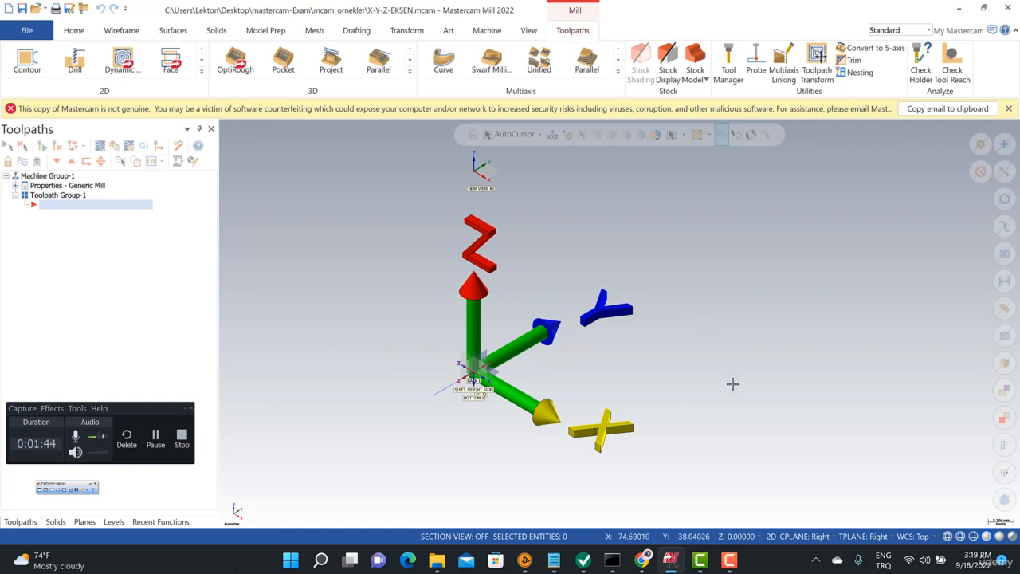
pyautogui.rightClick(335, 300)
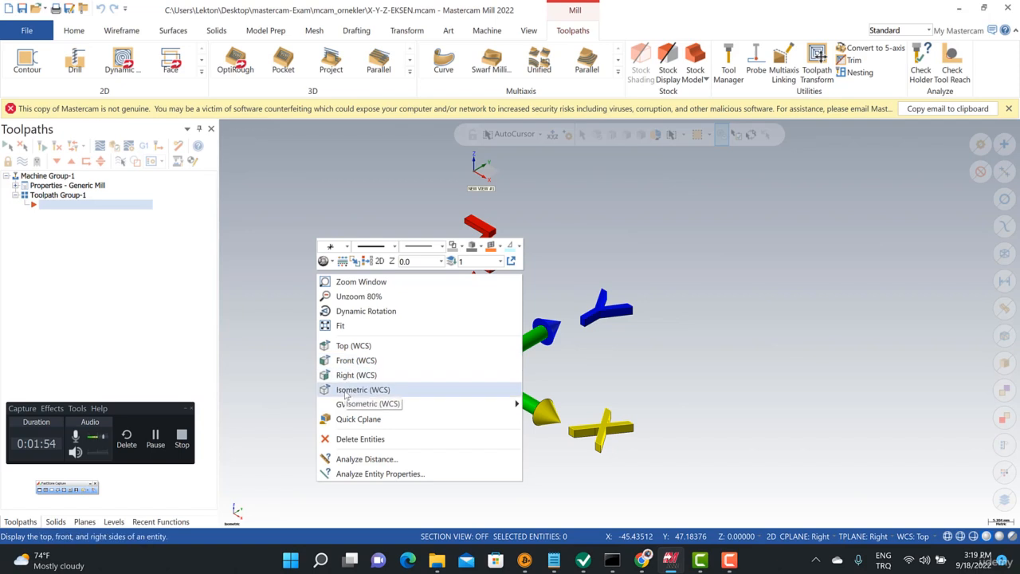
pyautogui.click(732, 415)
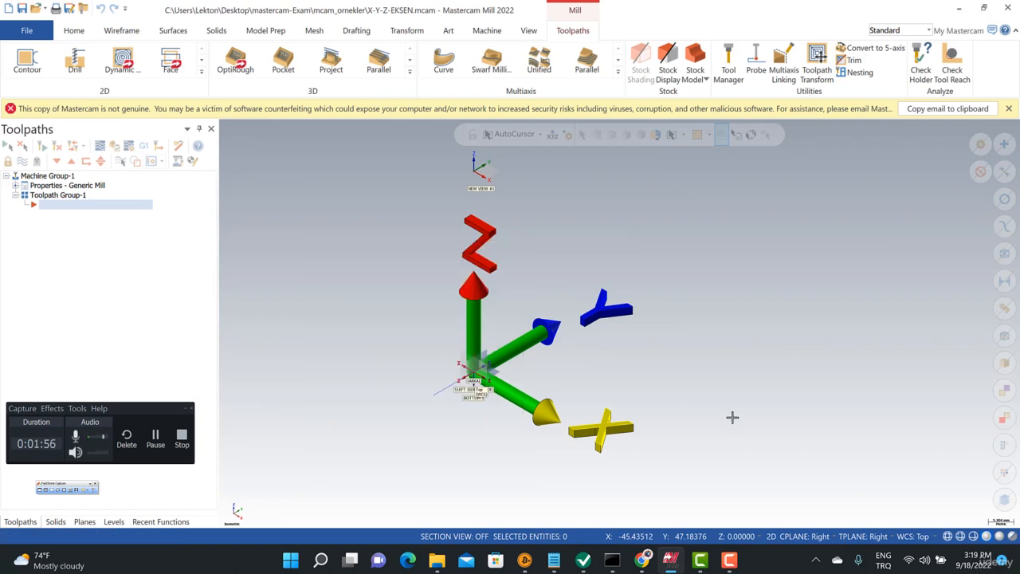
# Step: Set the construction plane to Top and check the other available planes
pyautogui.click(799, 536)
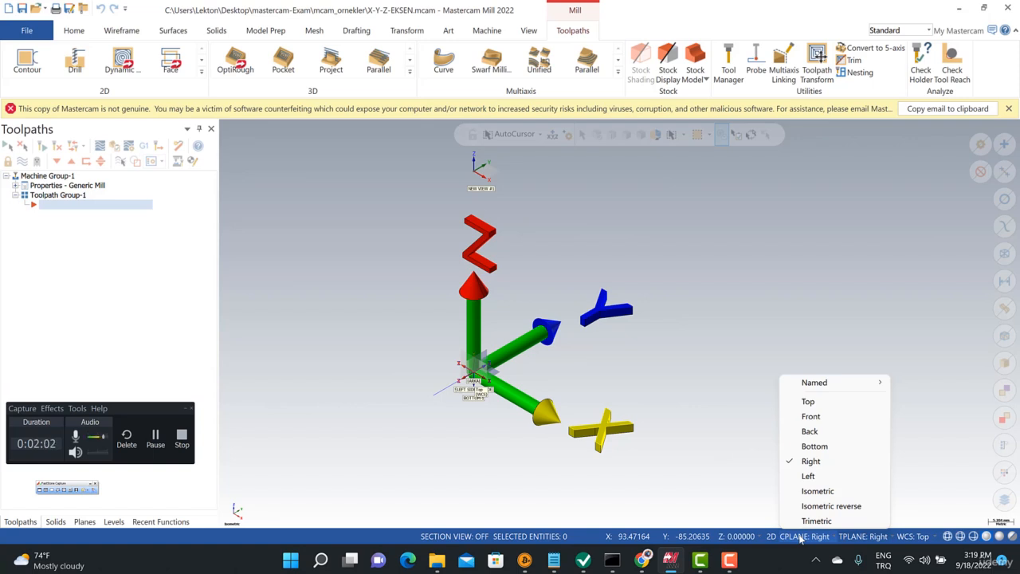
pyautogui.click(808, 402)
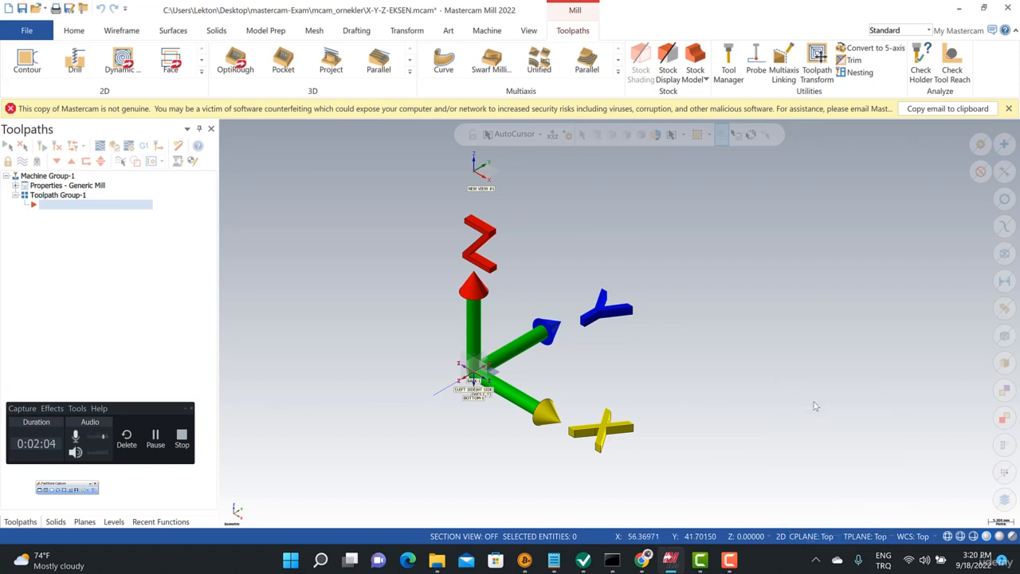
pyautogui.click(808, 538)
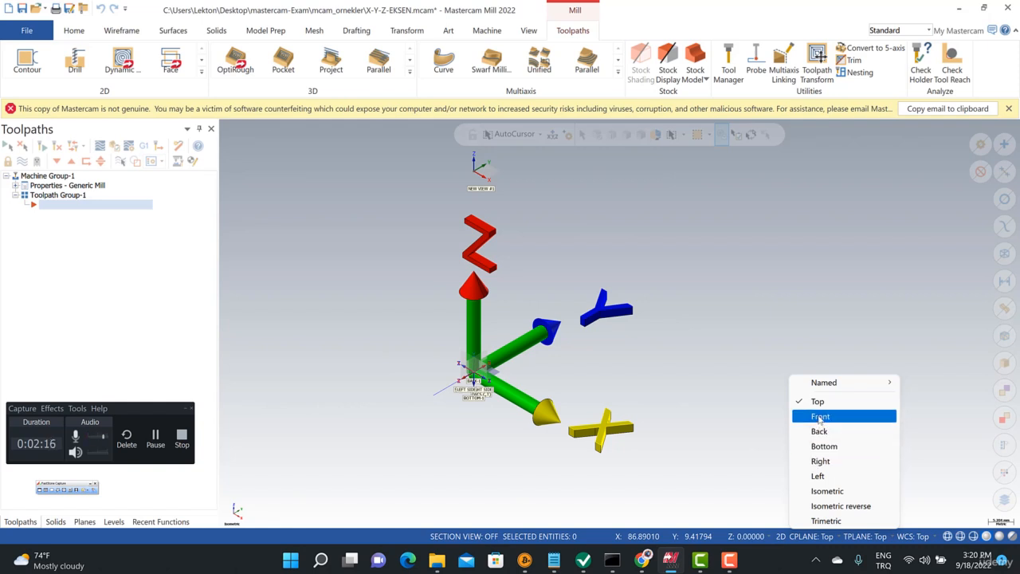
pyautogui.click(676, 367)
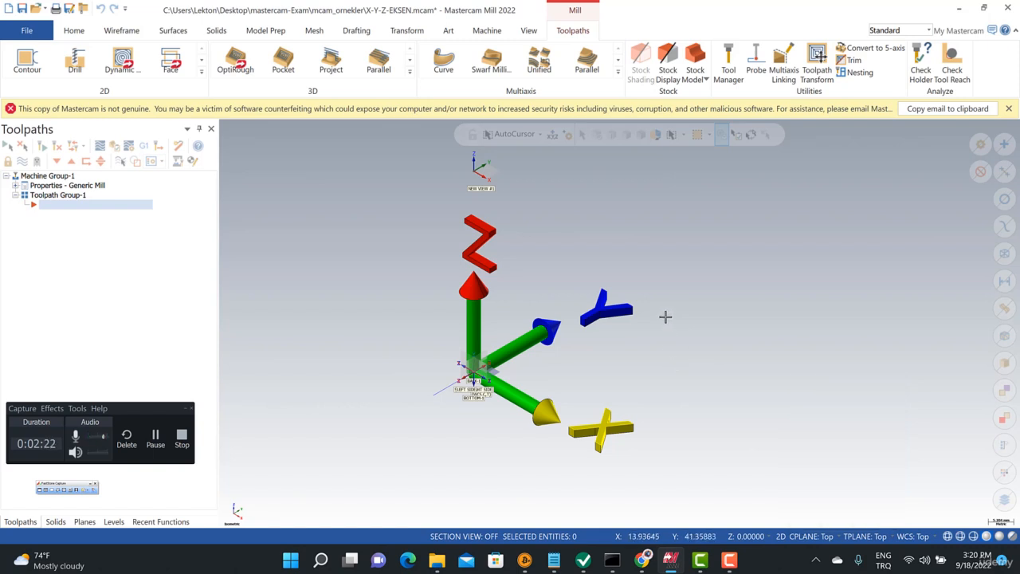
# Step: Draw a center-point circle with a 50 mm diameter on the Top plane, in the free space beside the X and Y axis arrows
pyautogui.scroll(-2, 666, 316)
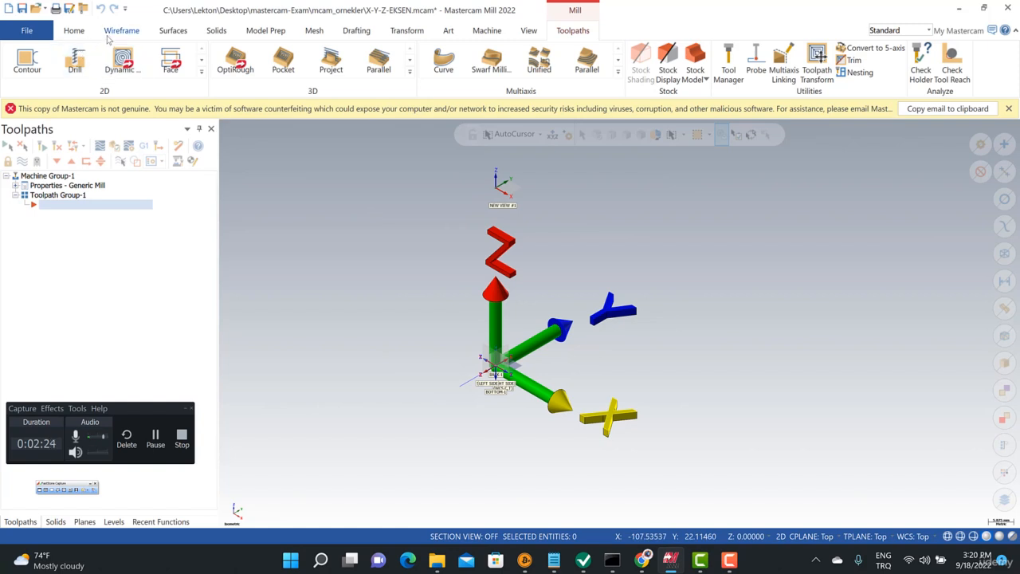
pyautogui.click(119, 31)
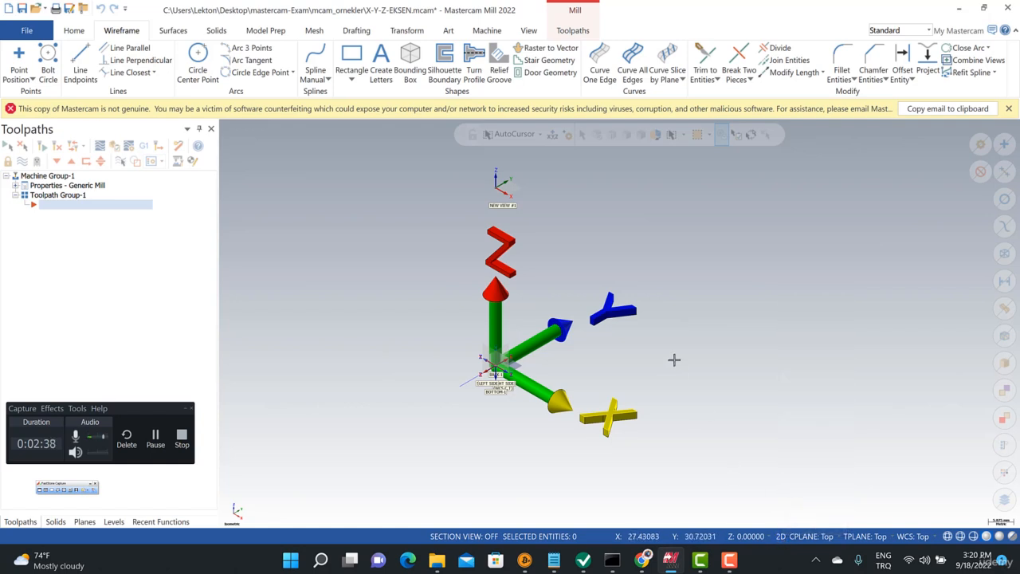
pyautogui.scroll(-2, 696, 310)
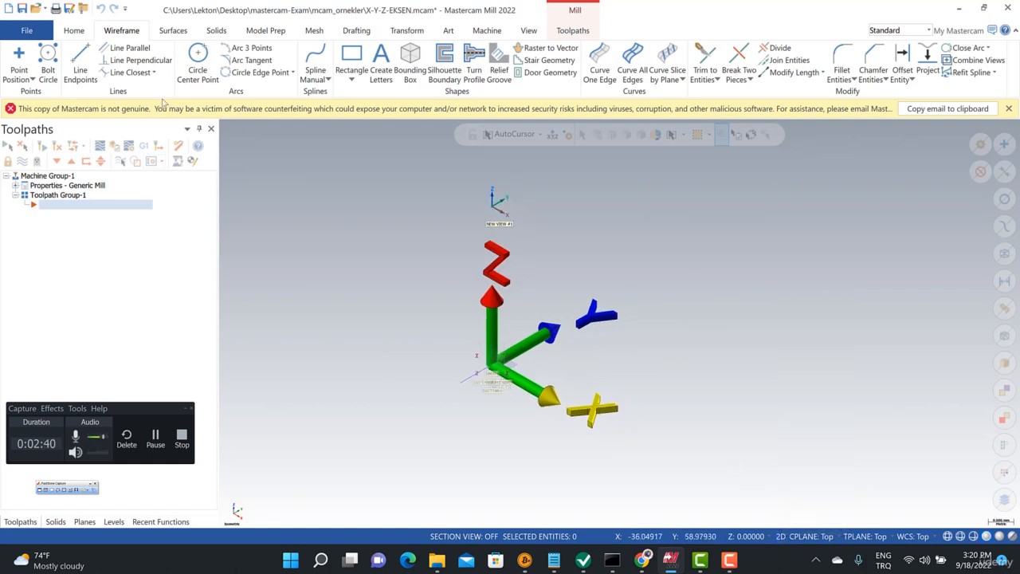
pyautogui.click(204, 60)
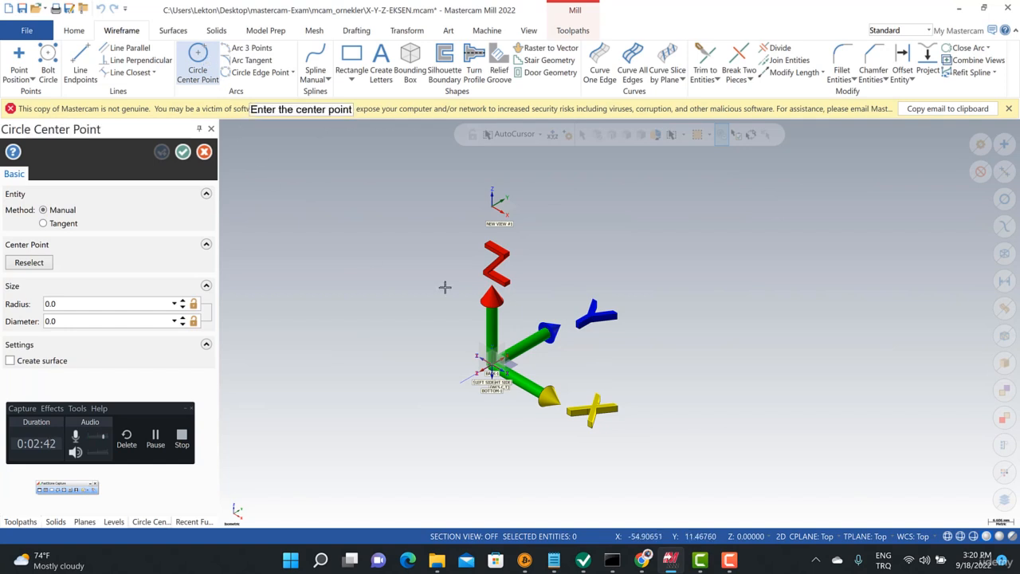
pyautogui.click(678, 345)
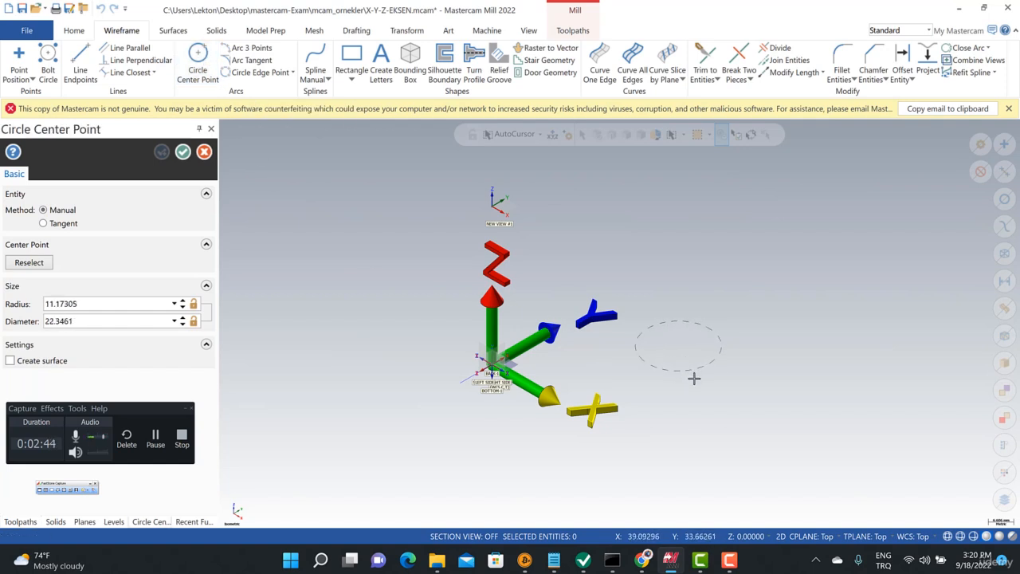
pyautogui.click(694, 379)
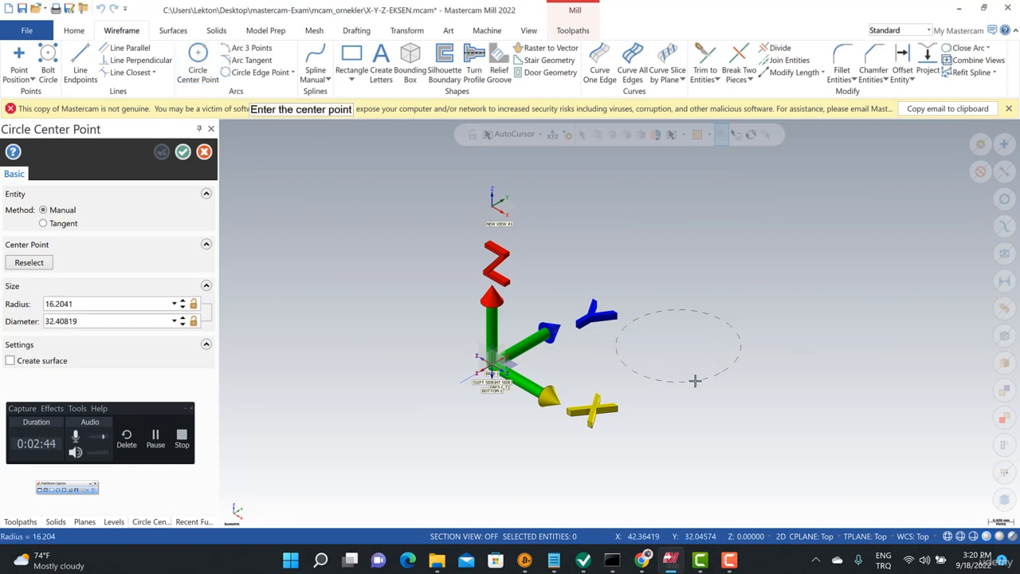
pyautogui.click(109, 319)
pyautogui.write('5')
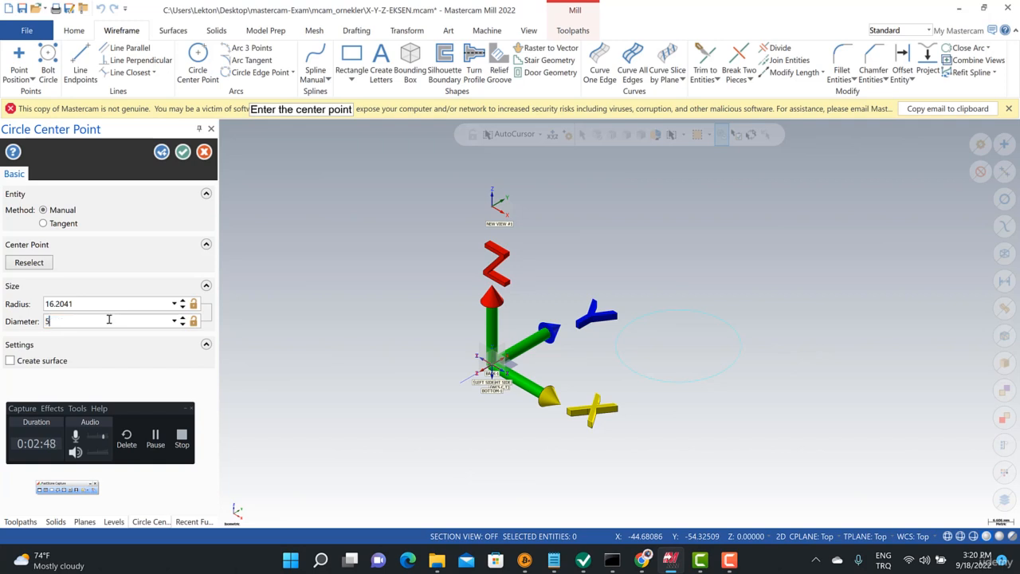
pyautogui.write('0')
pyautogui.press('Return')
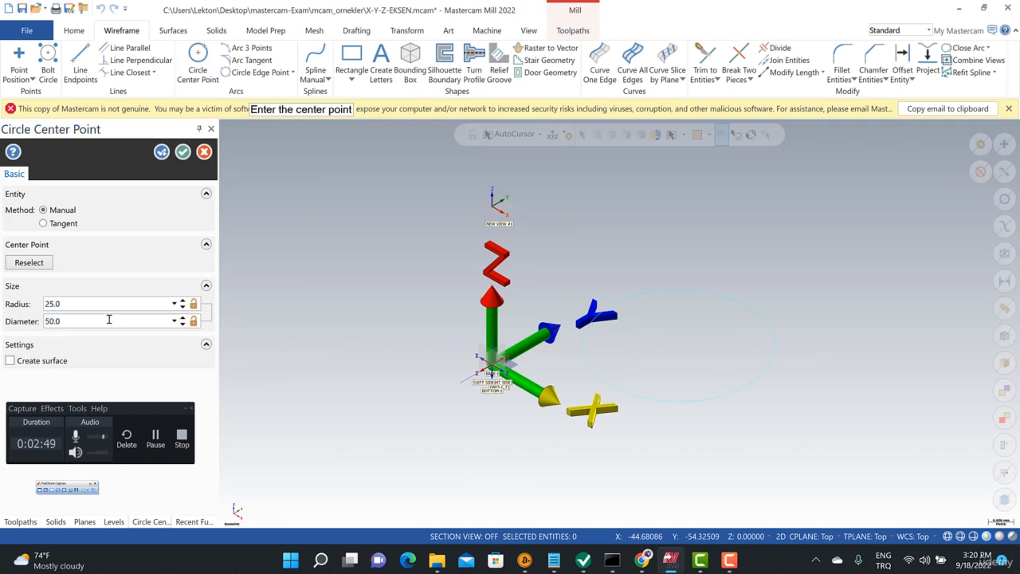
pyautogui.click(183, 151)
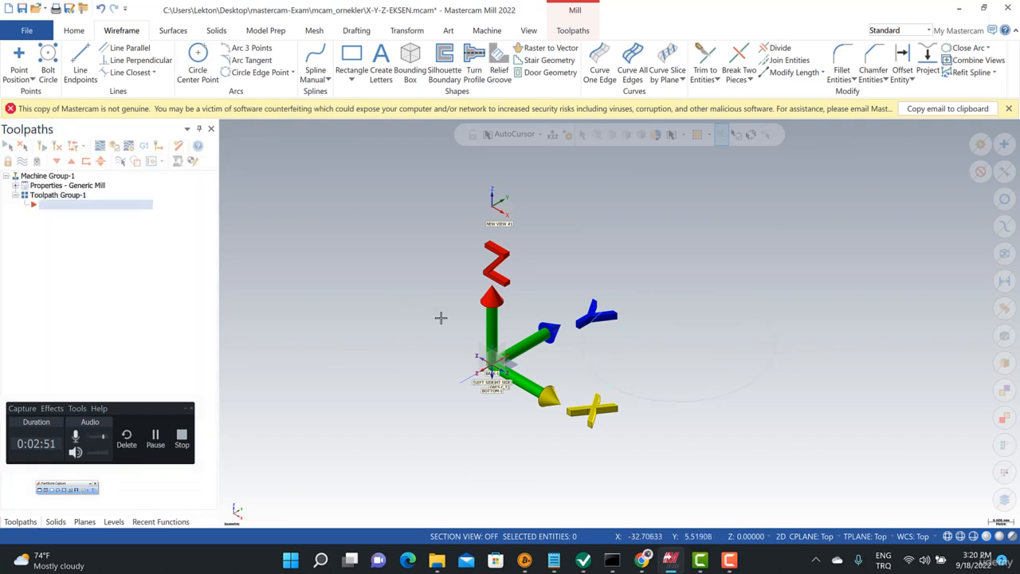
# Step: Set the default wireframe color to red with nothing selected
pyautogui.click(613, 391)
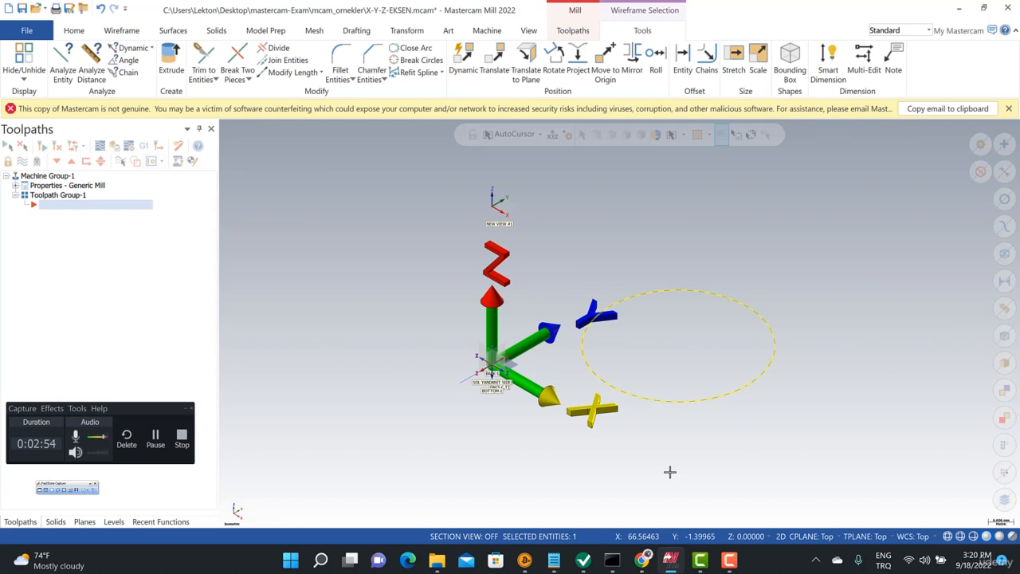
pyautogui.rightClick(687, 206)
pyautogui.press('Escape')
pyautogui.rightClick(655, 196)
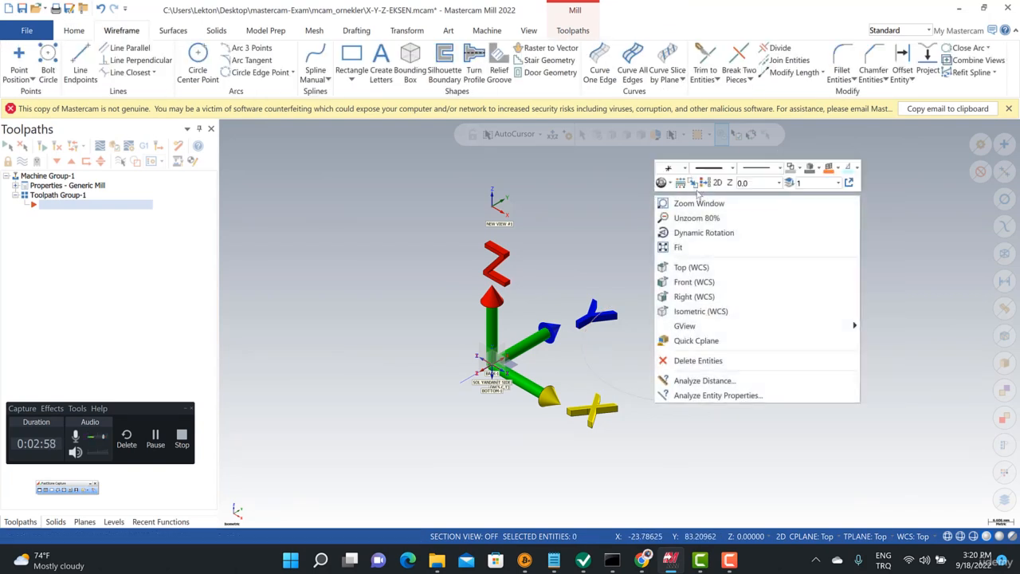
pyautogui.click(791, 169)
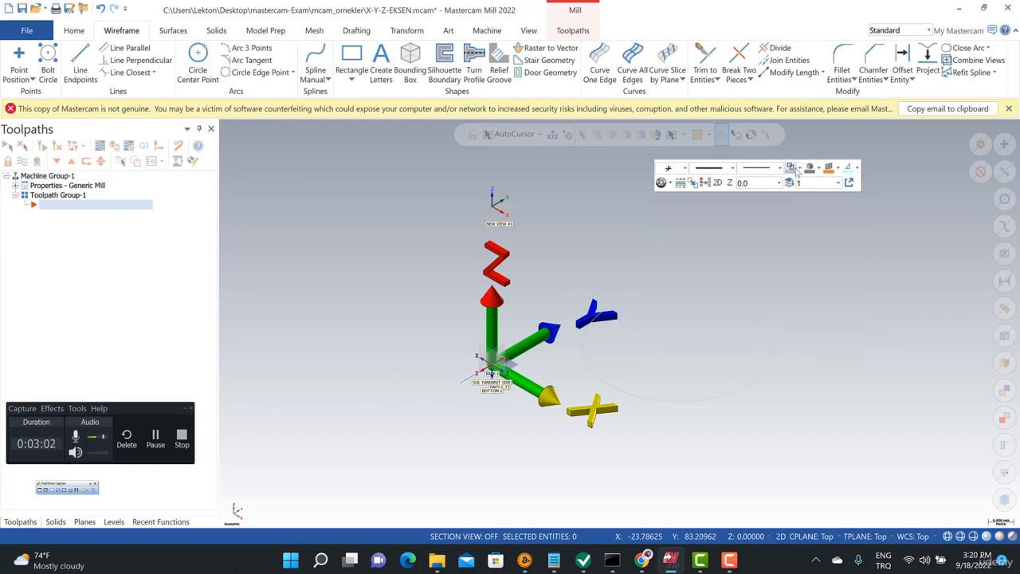
pyautogui.click(799, 169)
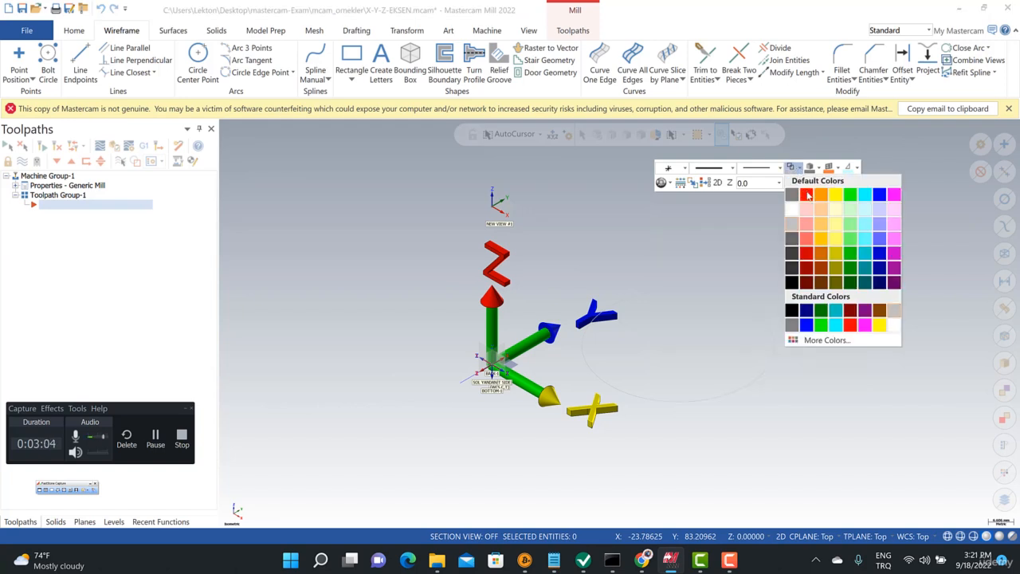
pyautogui.click(807, 195)
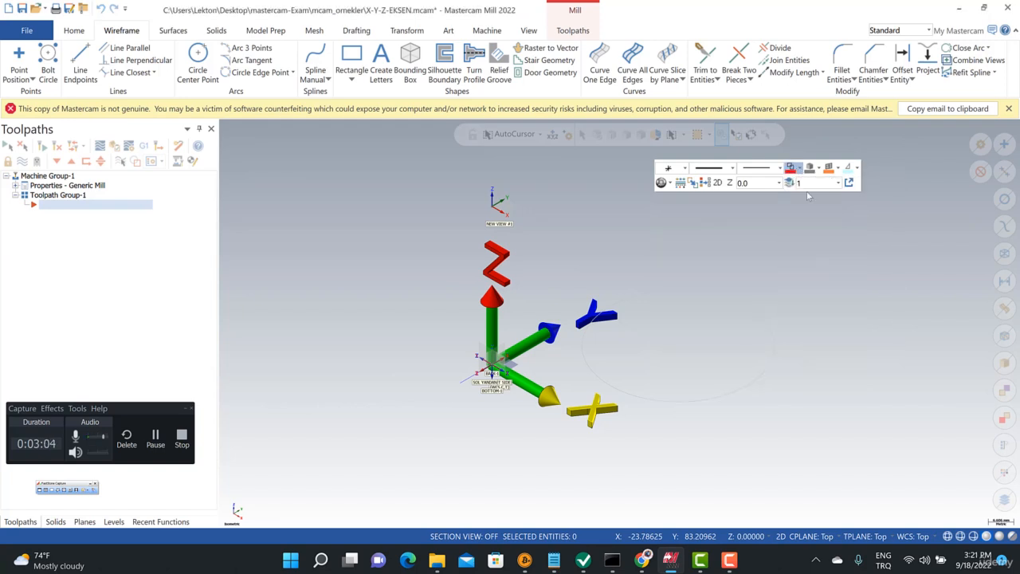
# Step: Apply the red wireframe color to the 50 mm circle on the Top plane
pyautogui.click(750, 307)
pyautogui.rightClick(721, 245)
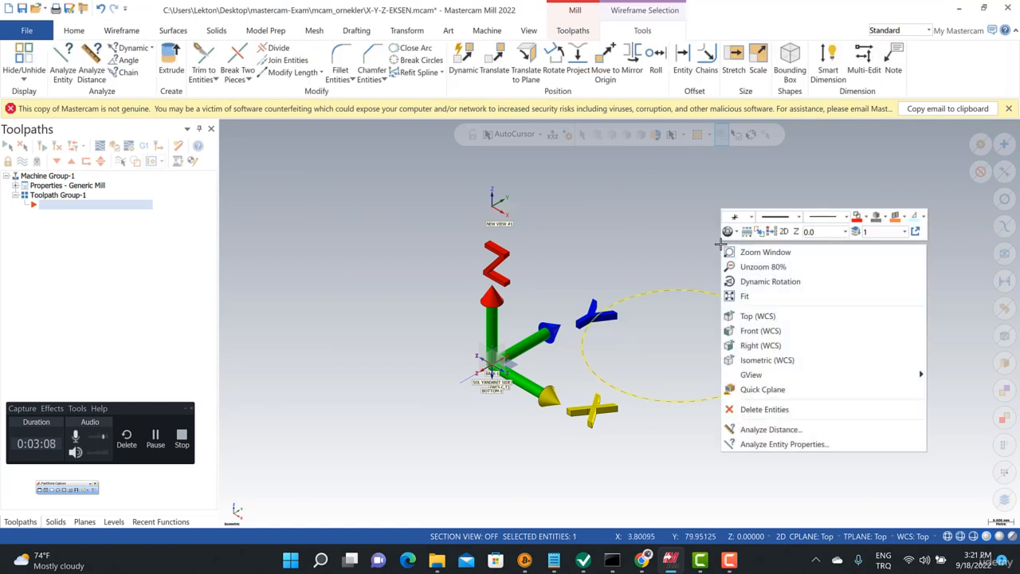
pyautogui.click(856, 217)
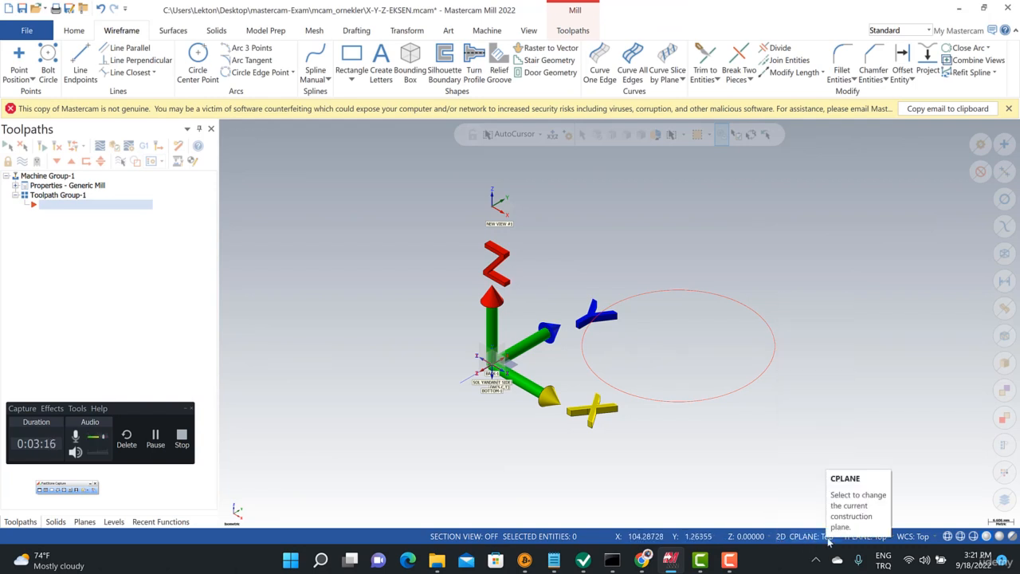
# Step: Set the Z depth to 50 and draw a center-point circle about 44 mm in diameter beyond the first circle
pyautogui.click(751, 536)
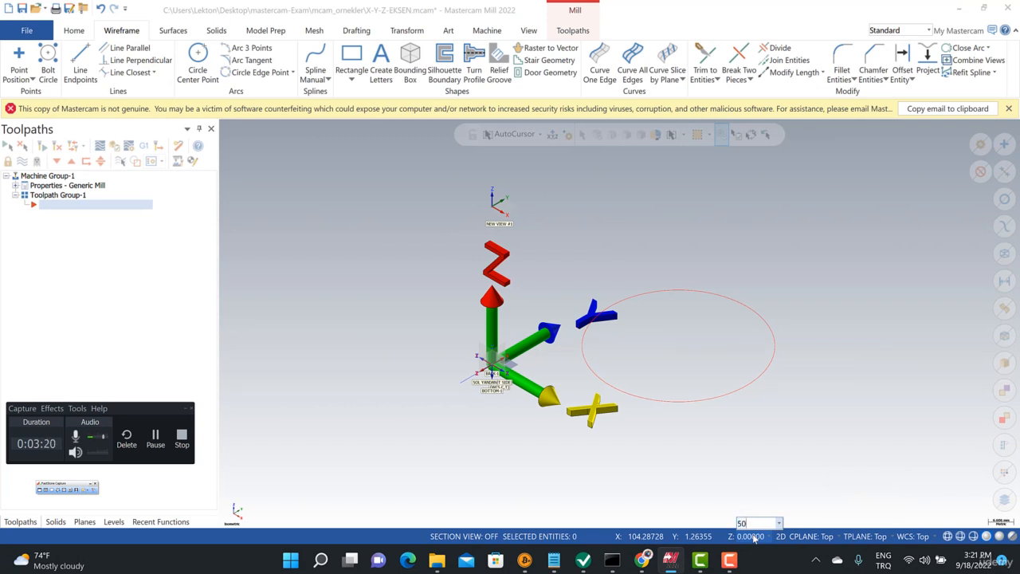
pyautogui.press('Return')
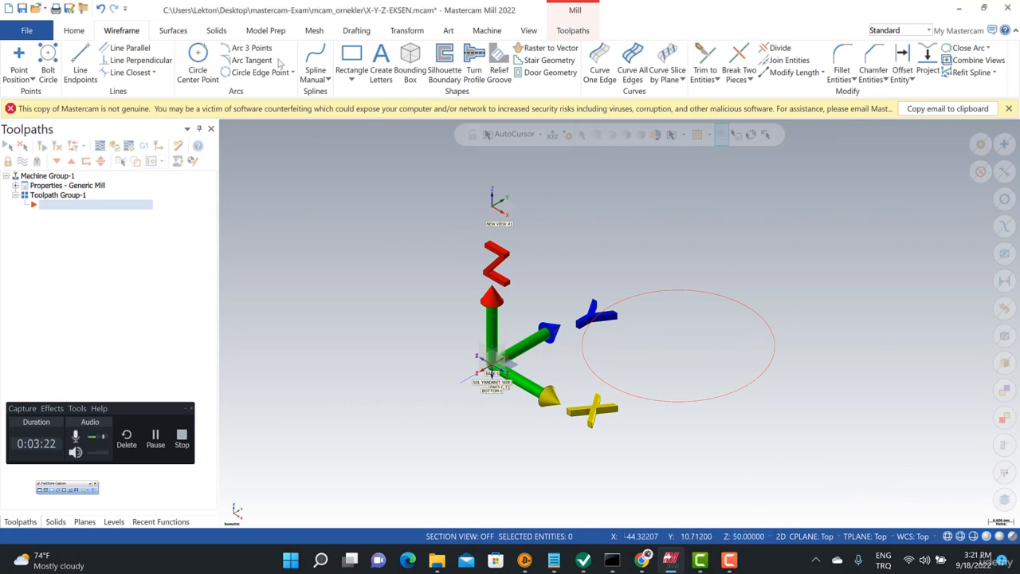
pyautogui.click(197, 62)
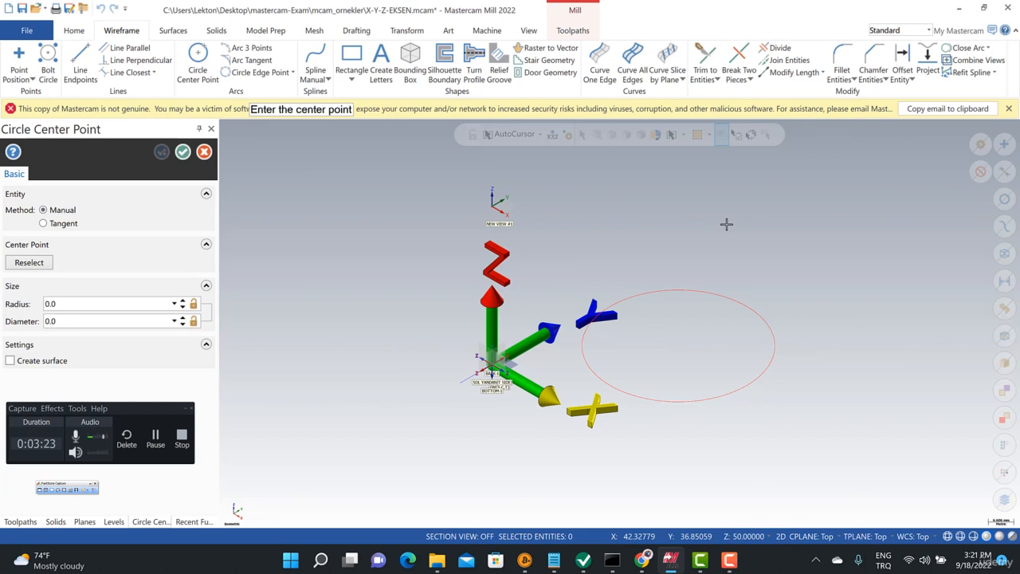
pyautogui.click(793, 232)
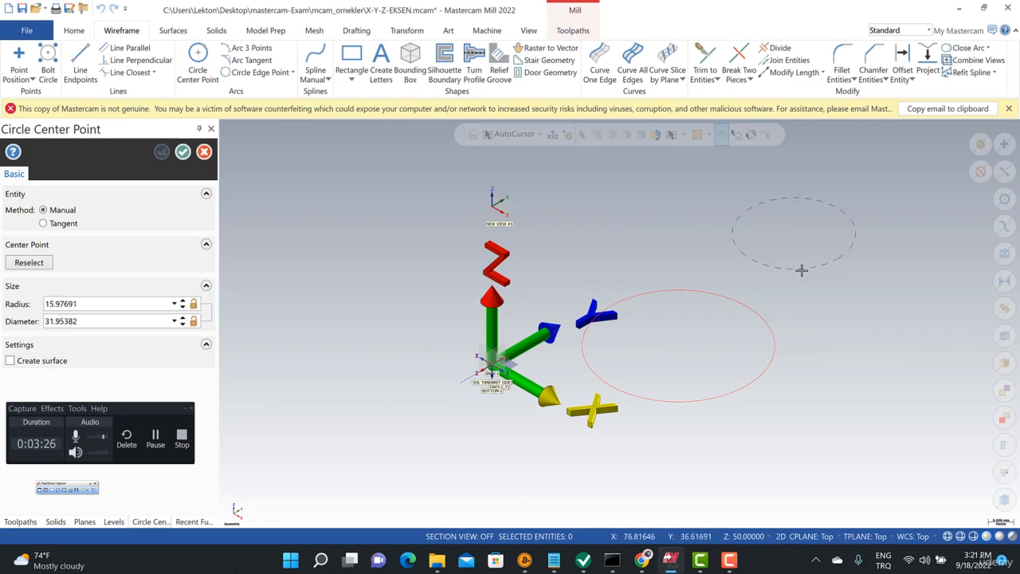
pyautogui.click(804, 282)
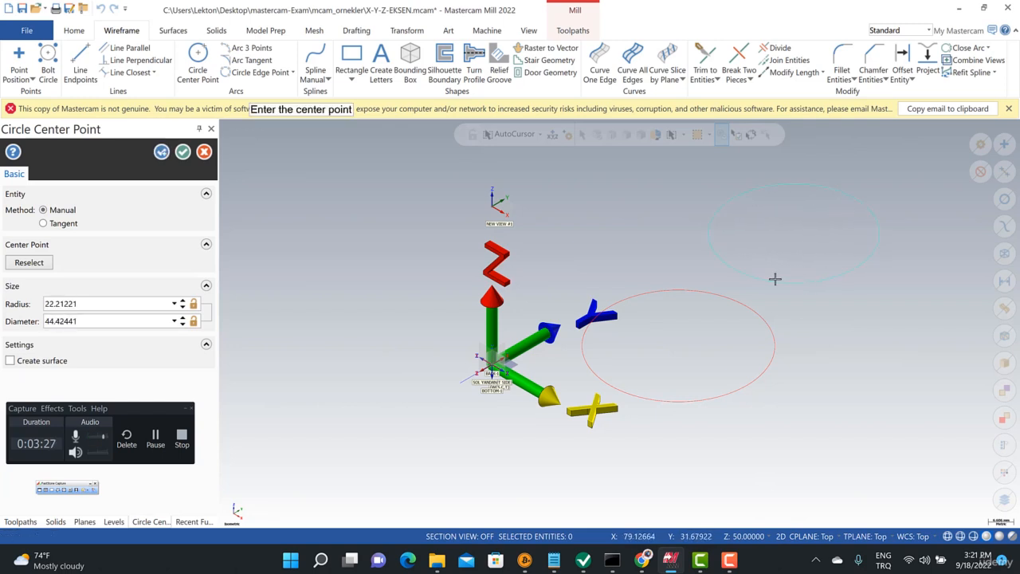
pyautogui.click(182, 151)
# Step: Examine the height difference between the two circles from the side and return to an angled view
pyautogui.moveTo(455, 326); pyautogui.dragTo(693, 364, button='middle')
pyautogui.moveTo(691, 356); pyautogui.dragTo(724, 357, button='middle')
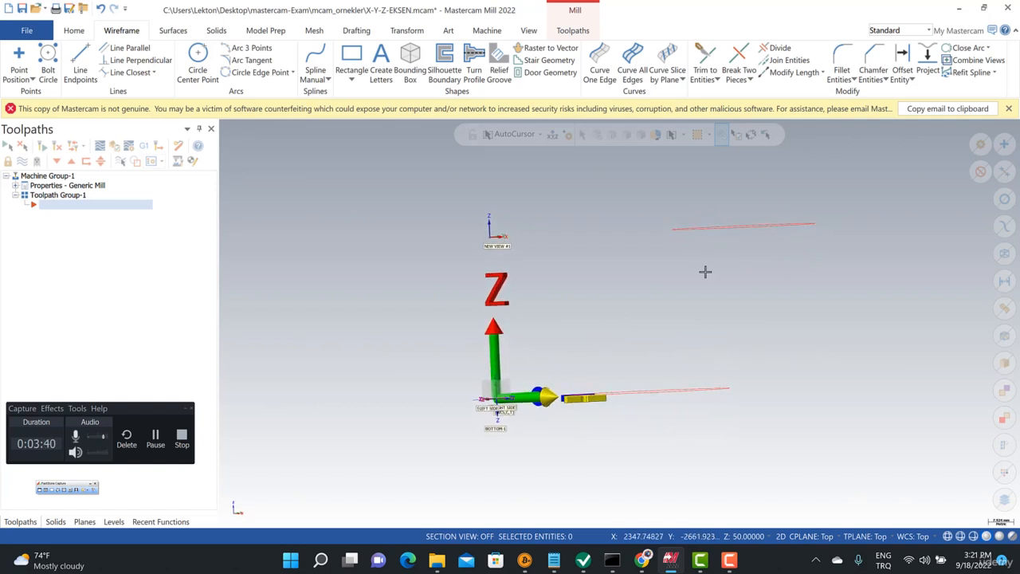
pyautogui.click(699, 227)
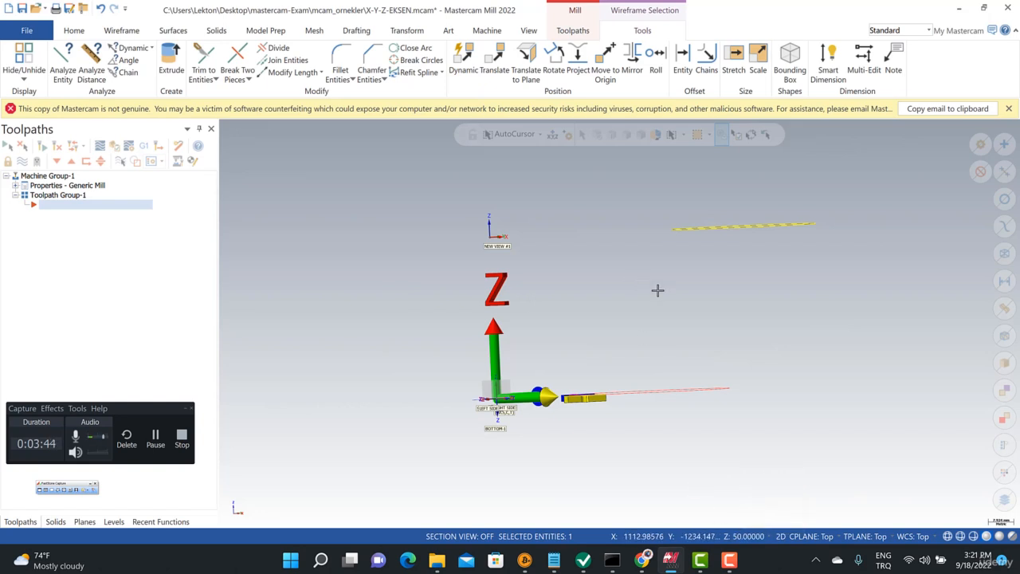
pyautogui.click(682, 341)
pyautogui.moveTo(667, 305); pyautogui.dragTo(635, 268, button='middle')
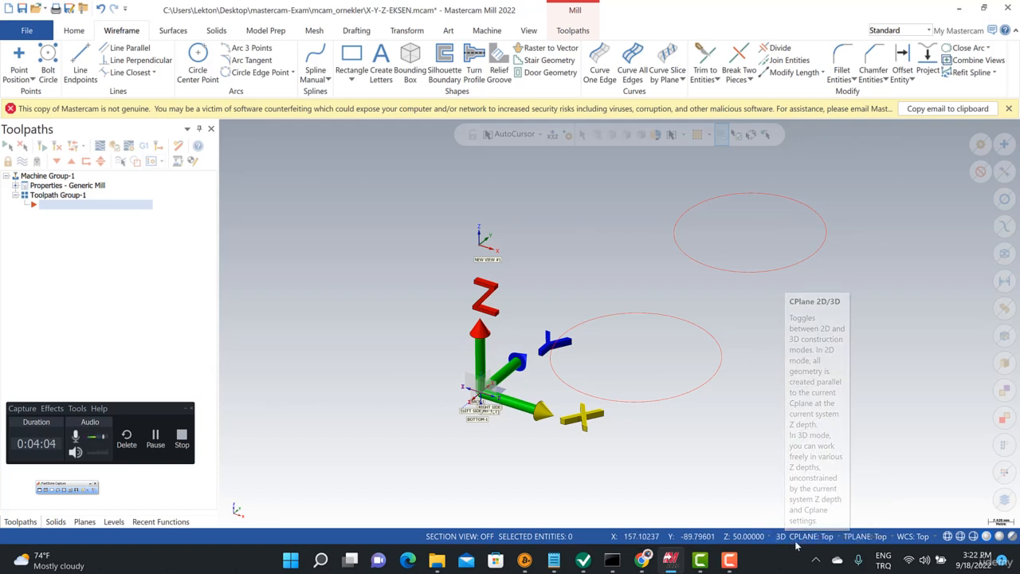
# Step: In 3D construction mode with the Z depth set to 0, draw a line from the lower circle's center to the upper circle's center
pyautogui.click(743, 536)
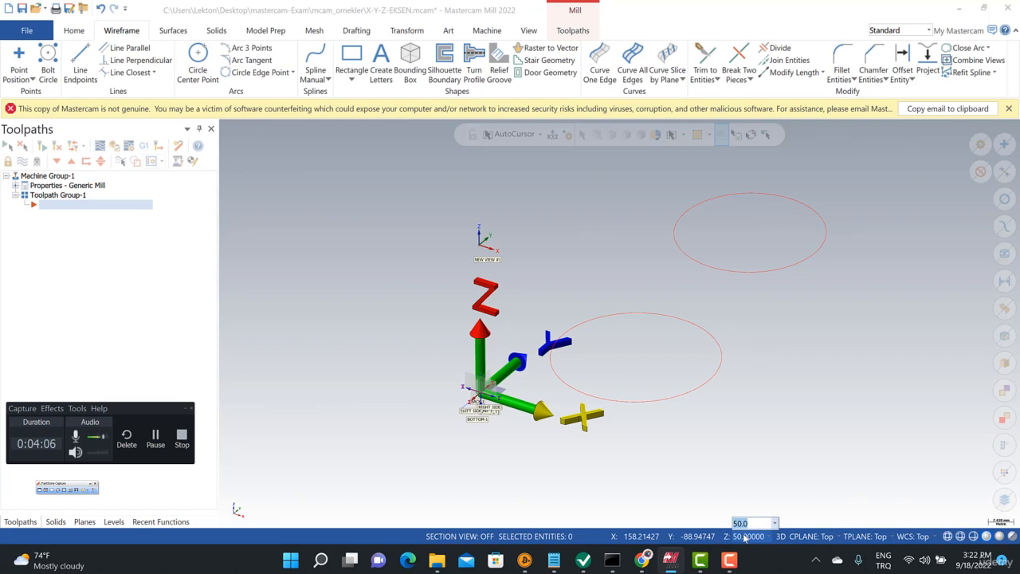
pyautogui.write('0')
pyautogui.press('Return')
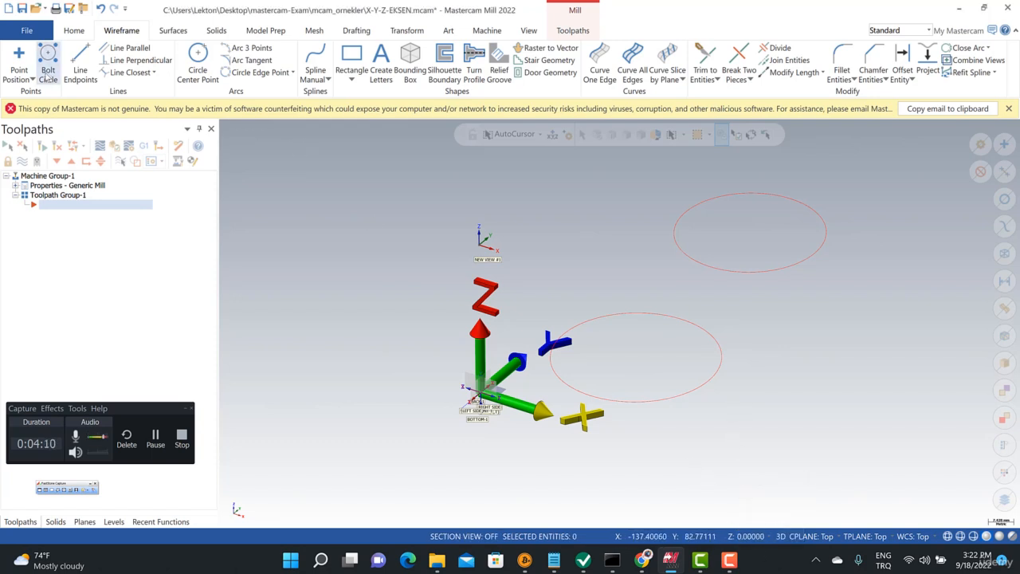
pyautogui.click(79, 62)
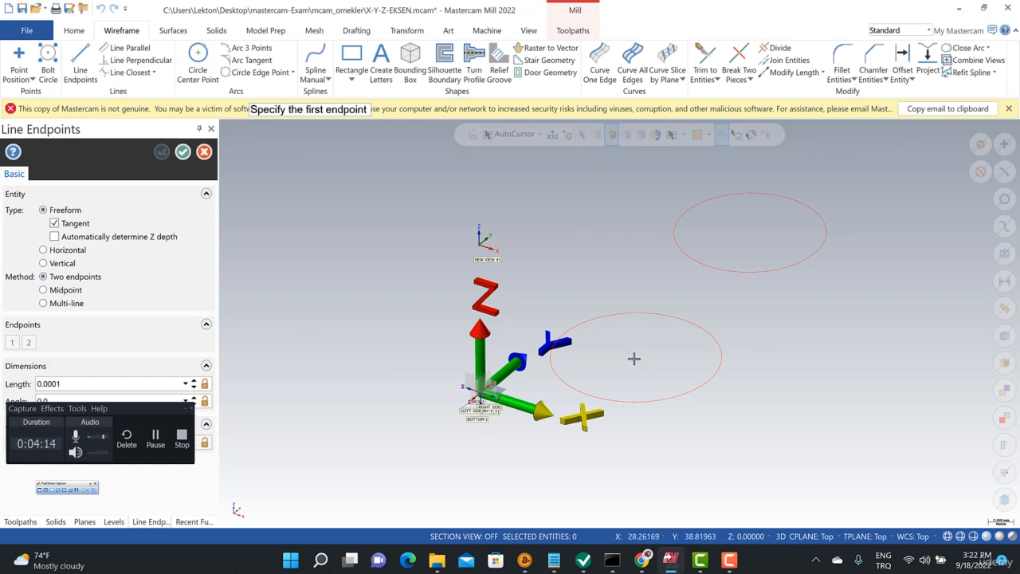
pyautogui.click(637, 359)
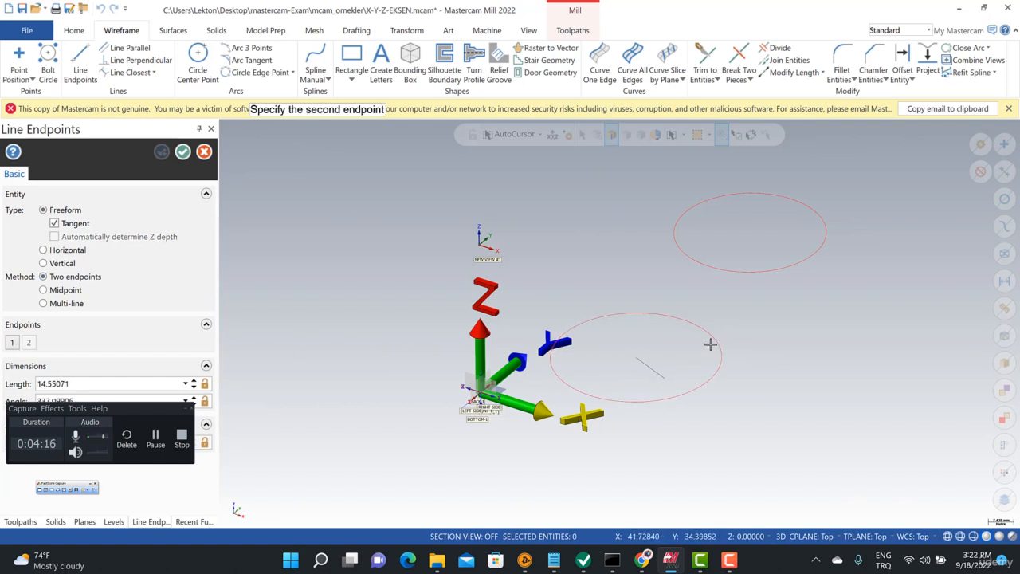
pyautogui.click(748, 233)
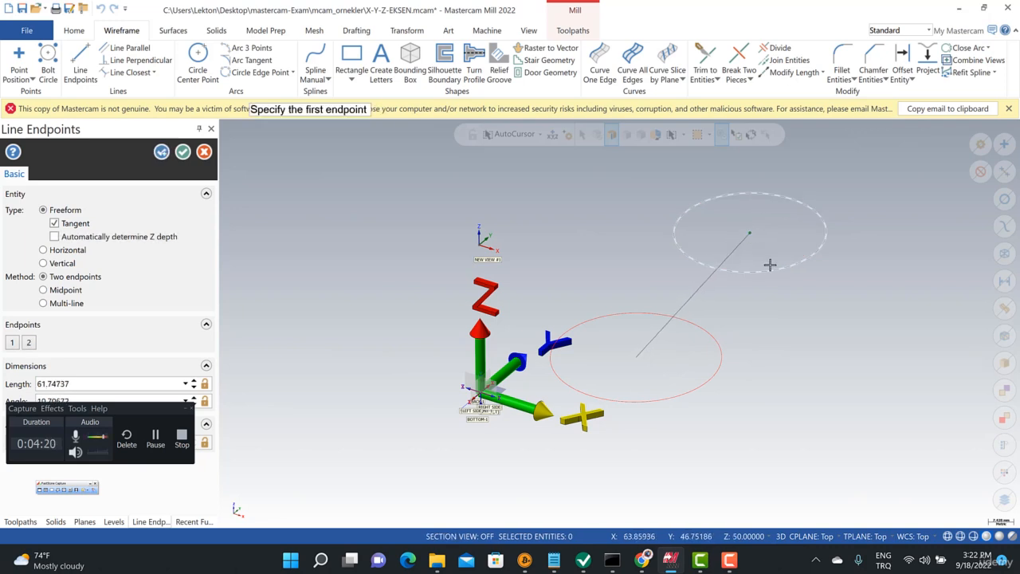
pyautogui.click(183, 152)
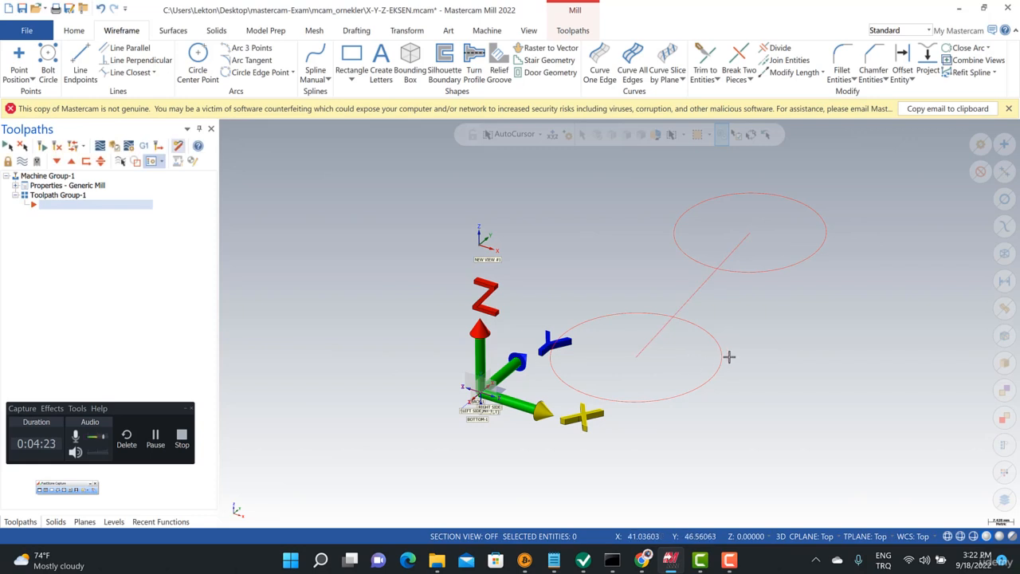
# Step: Examine the line joining the two circles from the side and return to the isometric WCS view
pyautogui.scroll(-1, 772, 353)
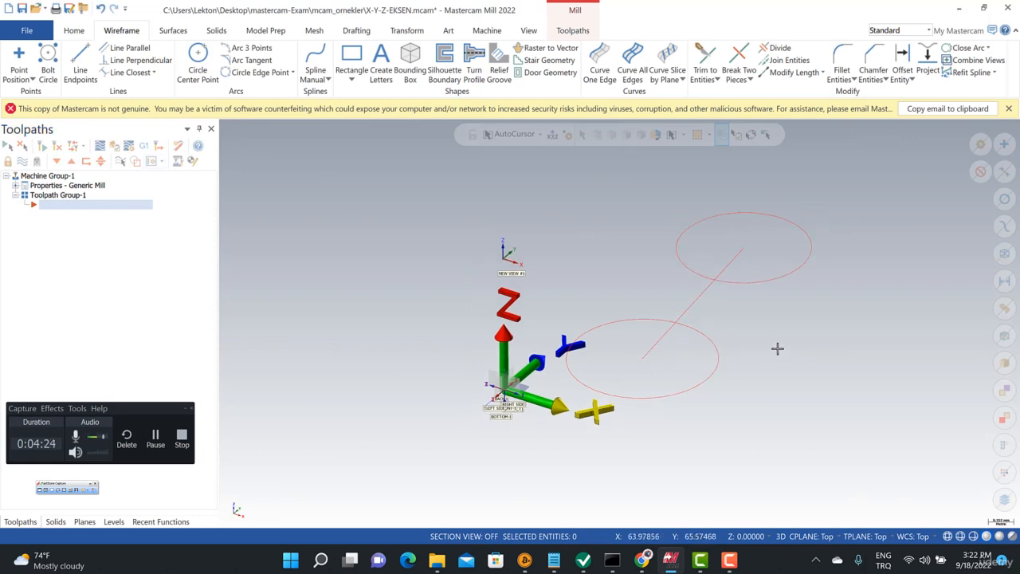
pyautogui.moveTo(774, 337); pyautogui.dragTo(772, 325, button='middle')
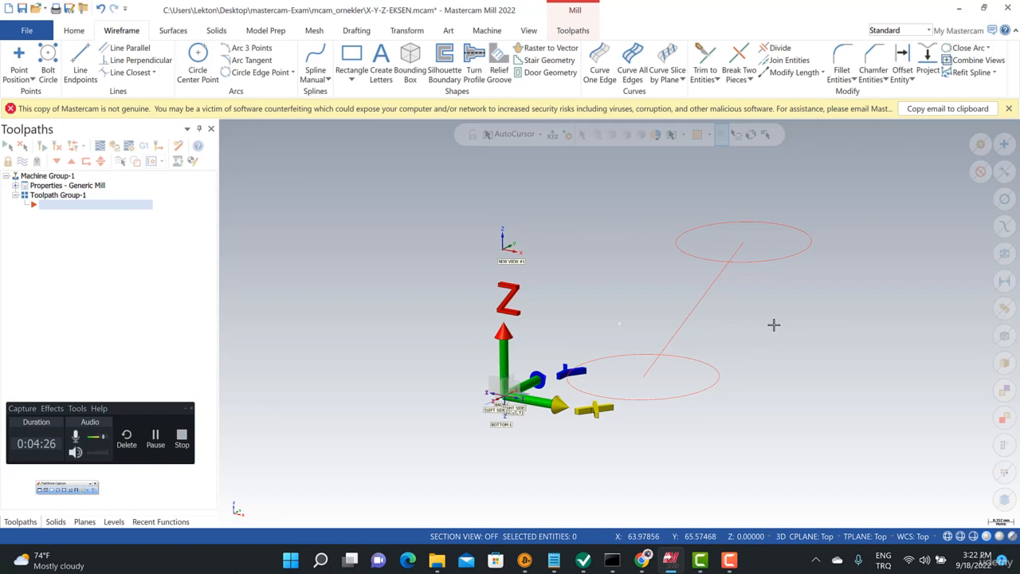
pyautogui.moveTo(773, 324); pyautogui.dragTo(630, 262, button='middle')
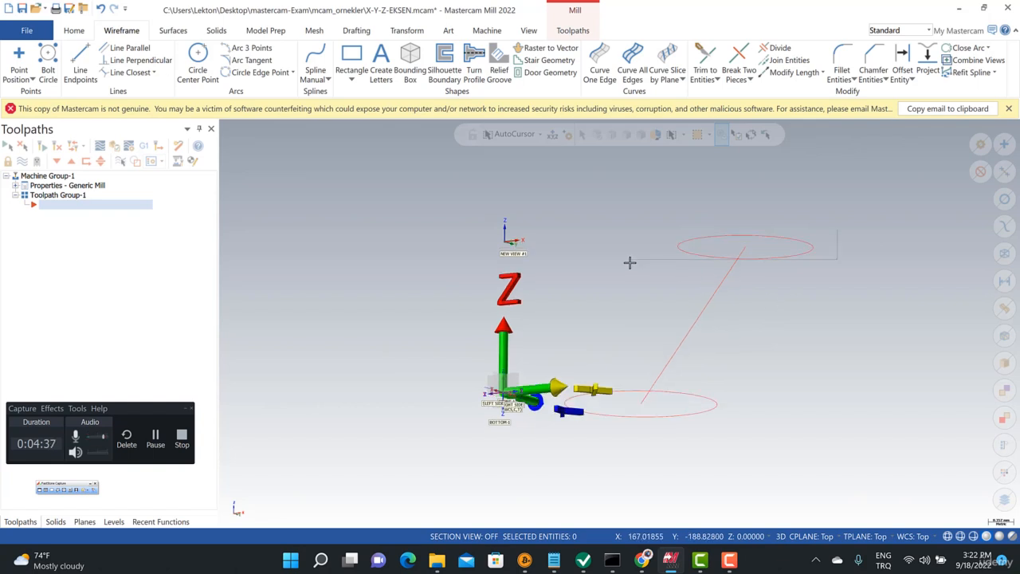
pyautogui.rightClick(629, 262)
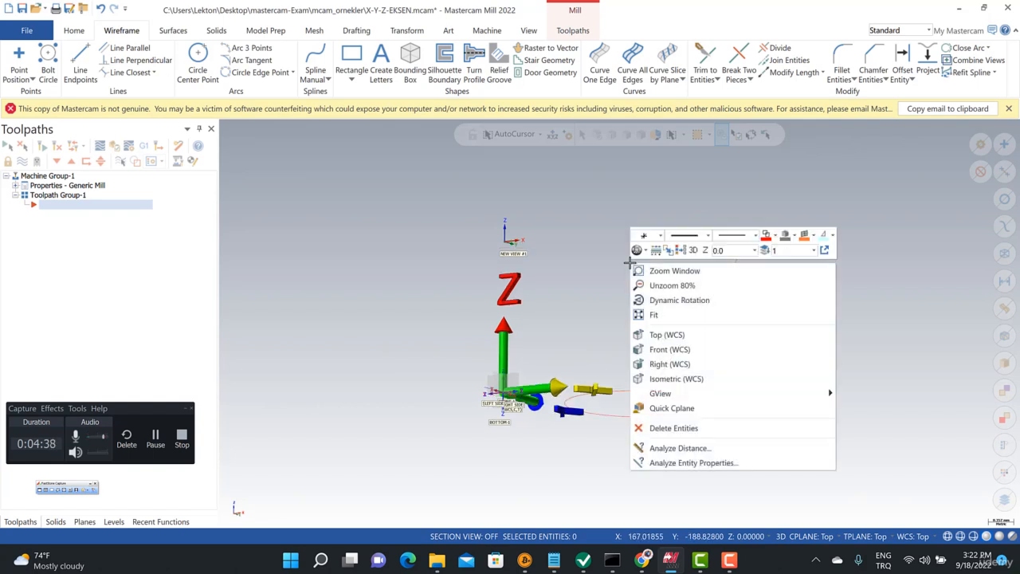
pyautogui.click(666, 381)
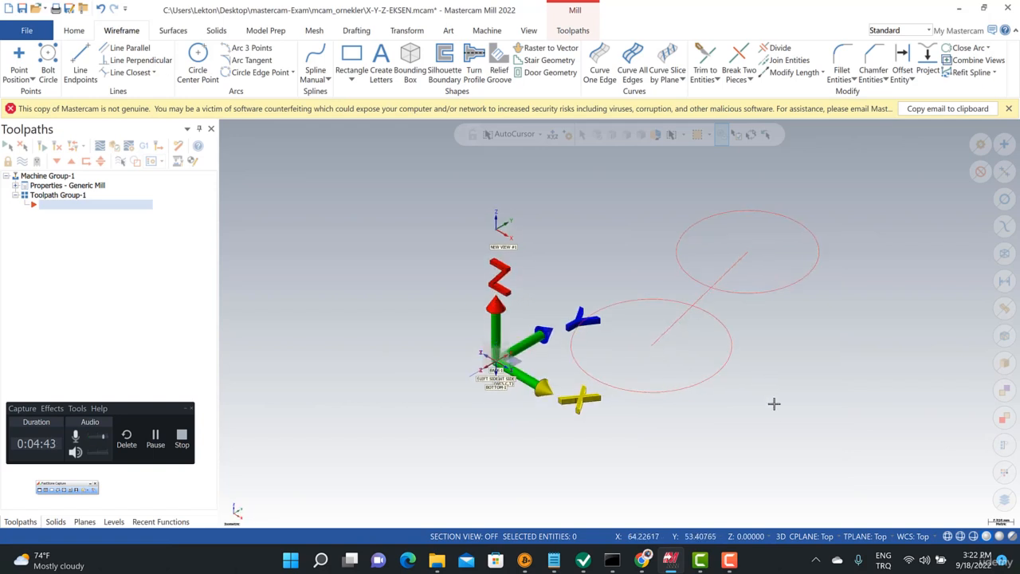
# Step: Set the construction plane to Front and, in 2D mode, draw a center-point circle about 45 mm in diameter near the X axis label
pyautogui.click(807, 536)
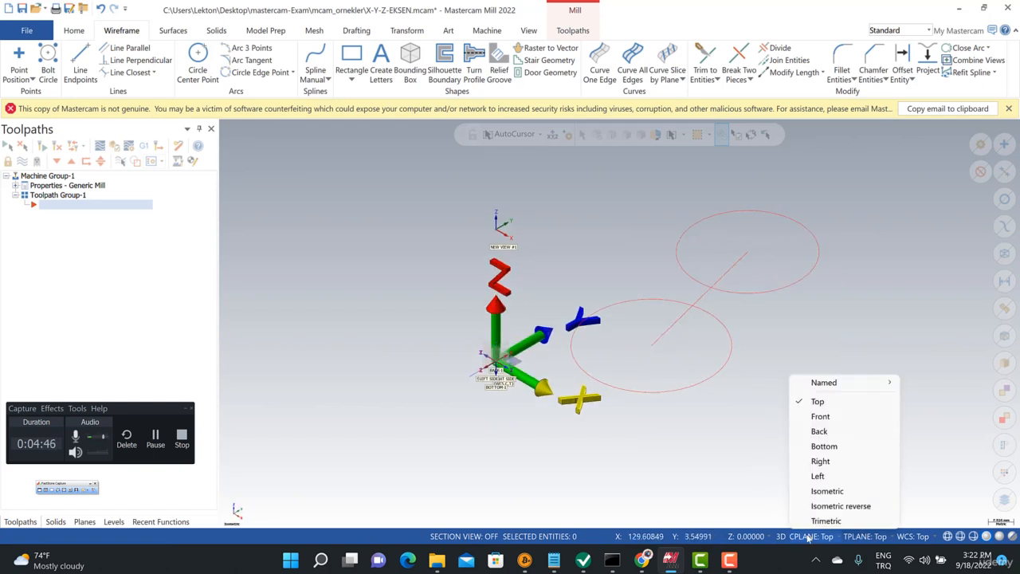
pyautogui.click(815, 417)
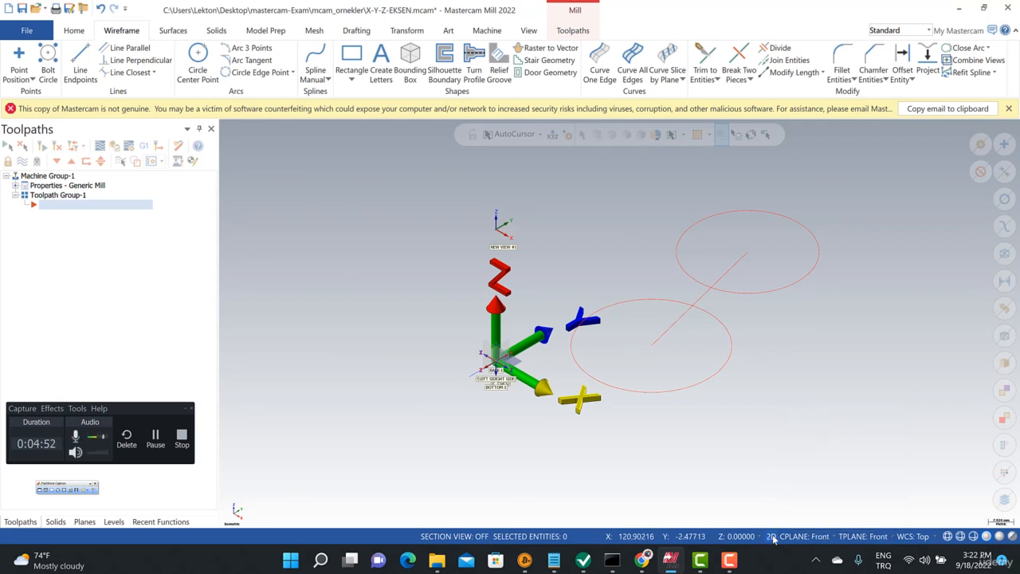
pyautogui.click(199, 57)
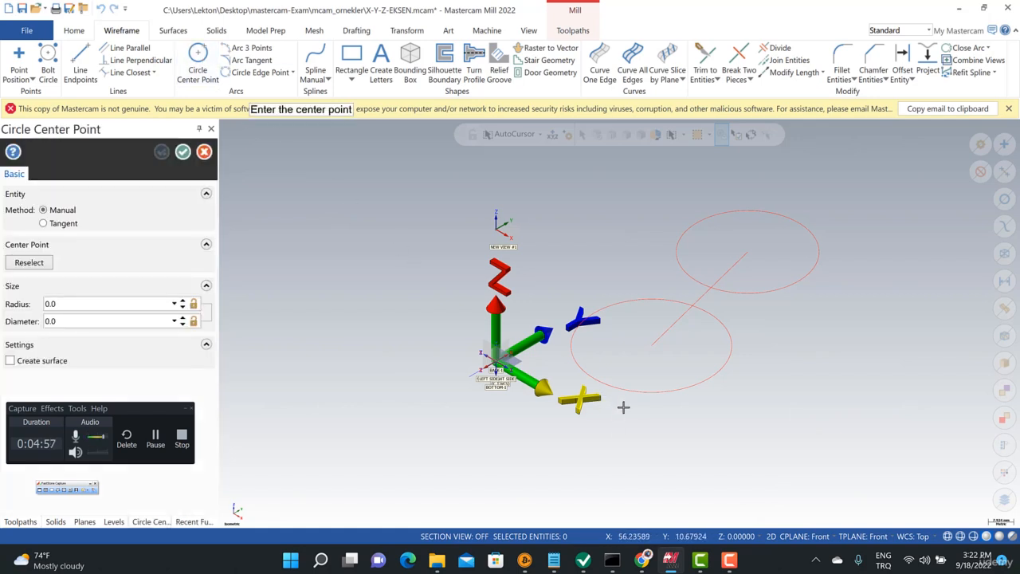
pyautogui.click(636, 421)
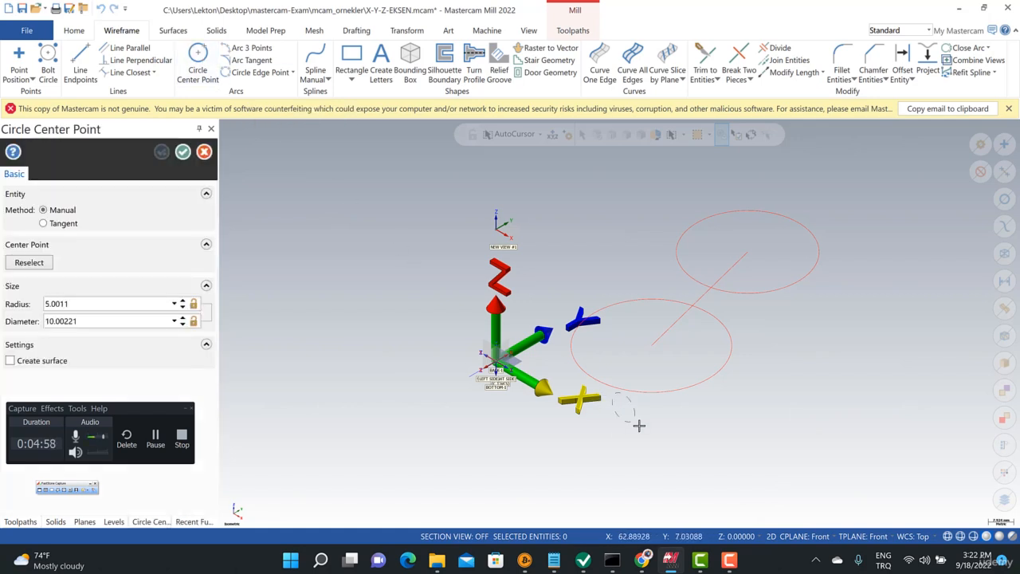
pyautogui.click(673, 448)
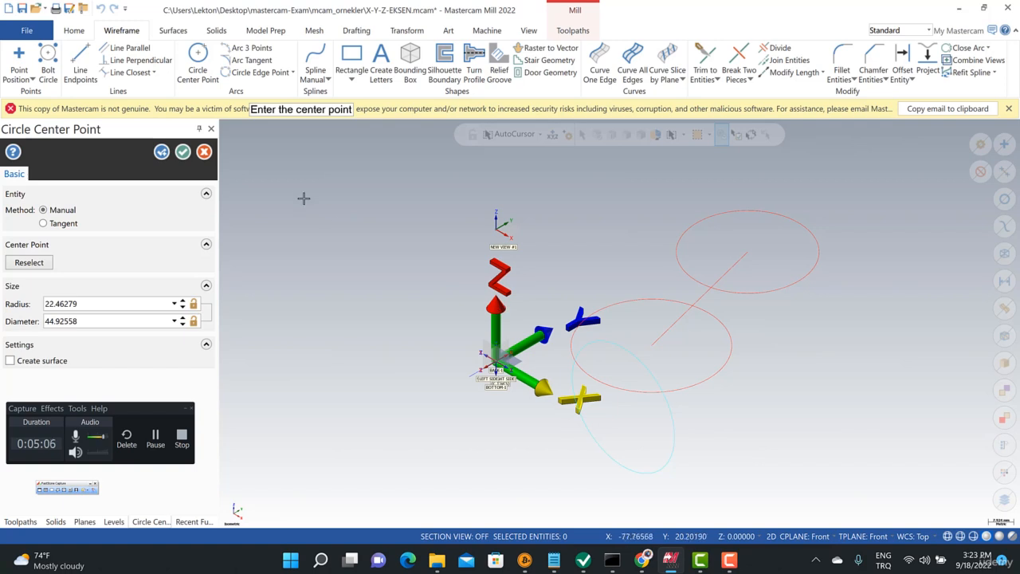
pyautogui.click(183, 152)
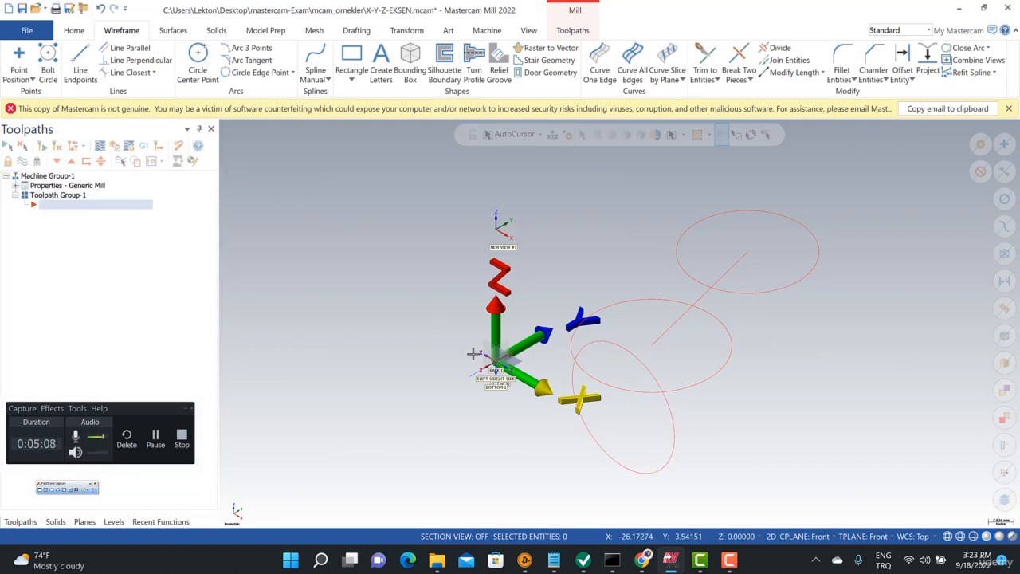
# Step: Set the construction plane to Right and draw a center-point circle about 42 mm in diameter crossing the Front-plane circle
pyautogui.click(811, 538)
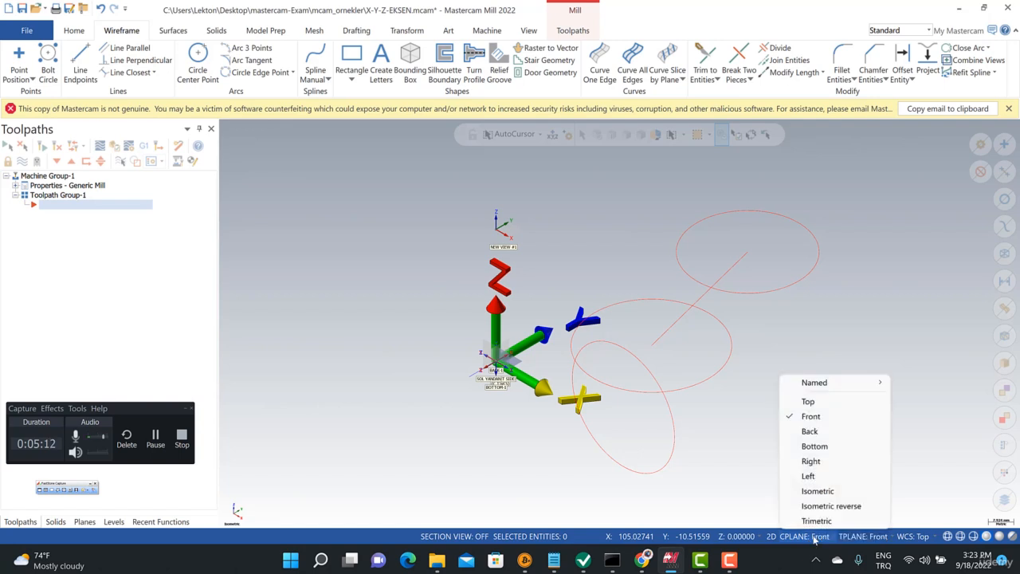
pyautogui.click(813, 465)
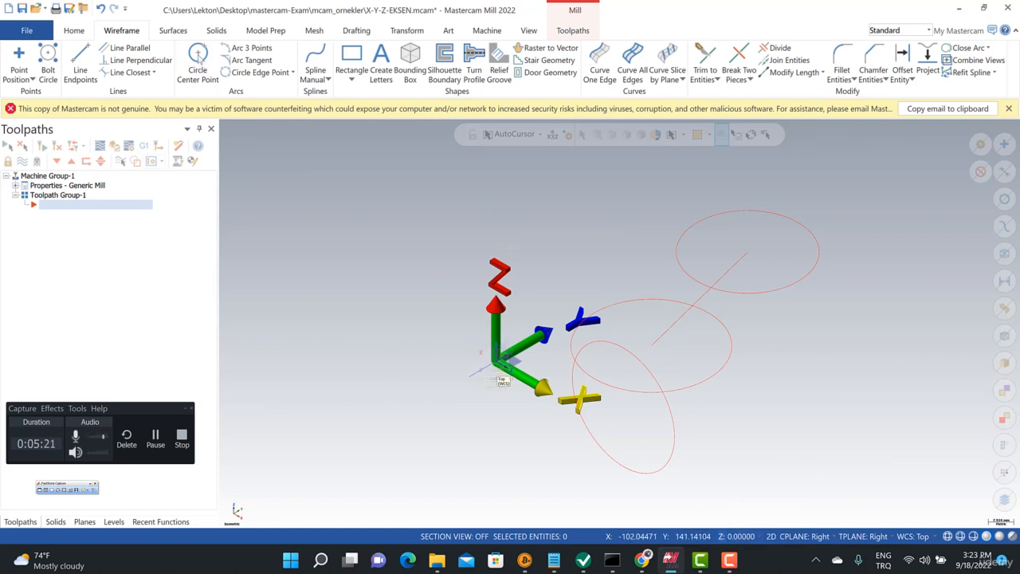
pyautogui.click(200, 61)
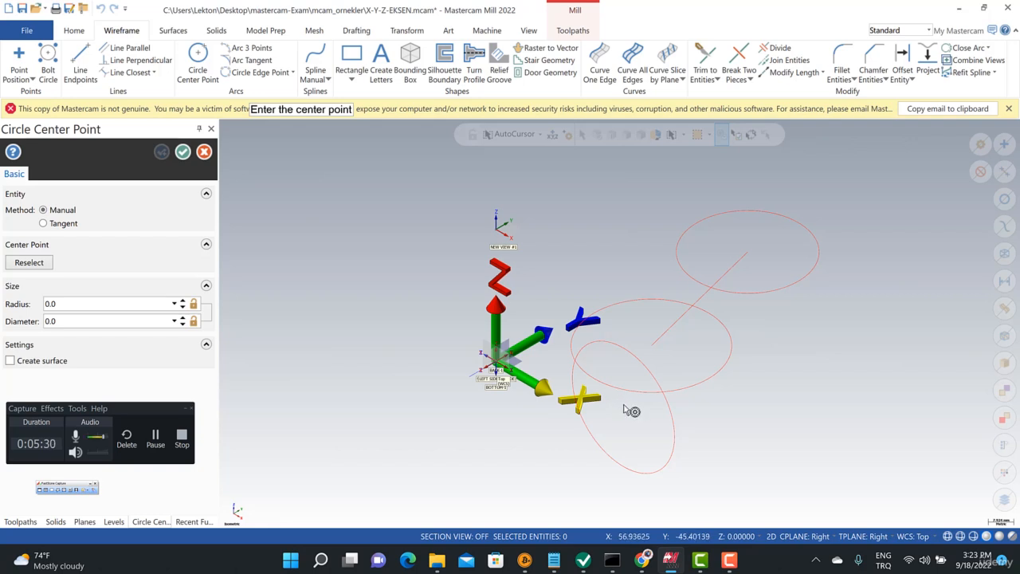
pyautogui.click(601, 422)
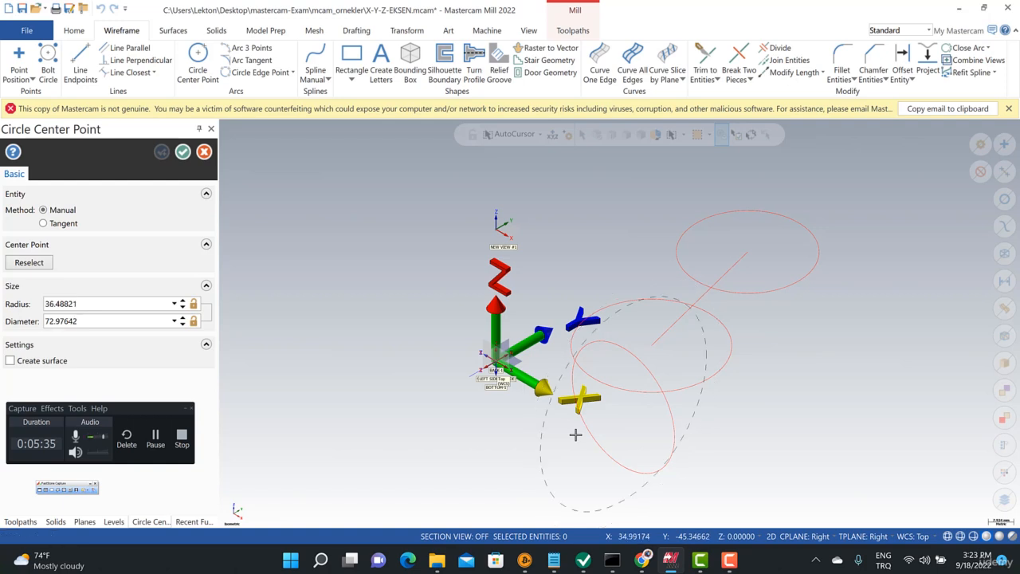
pyautogui.click(576, 434)
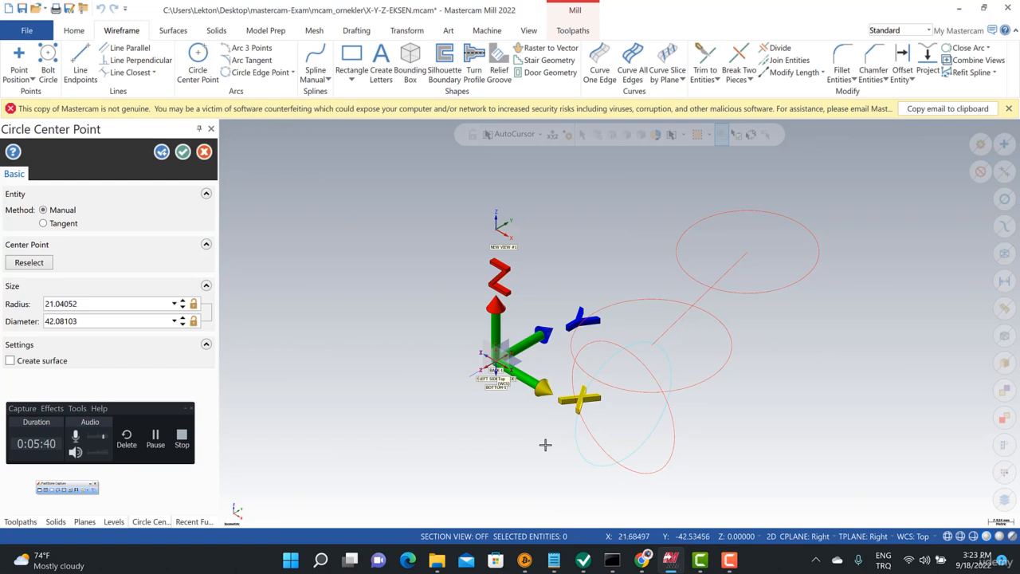
pyautogui.press('Return')
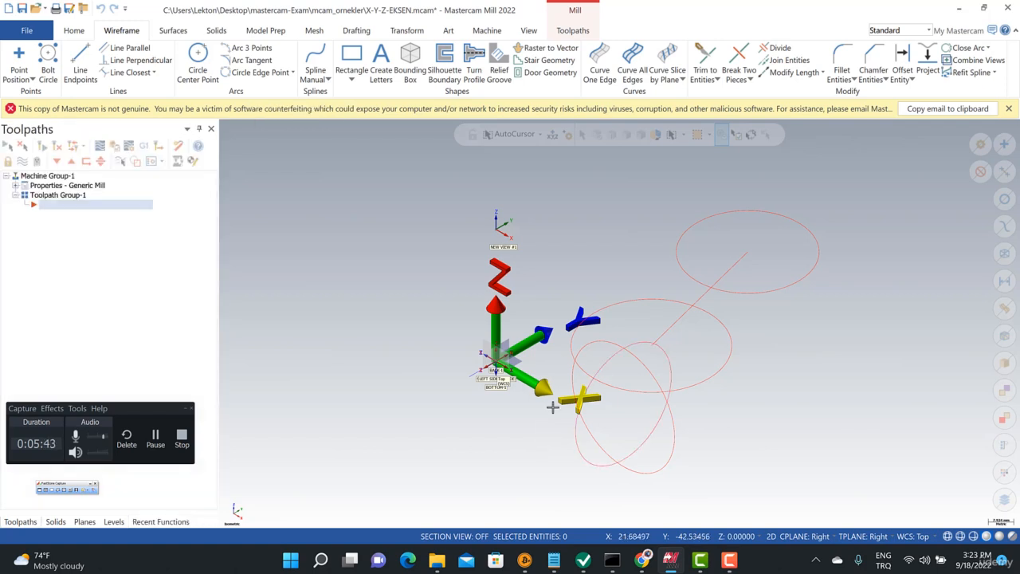